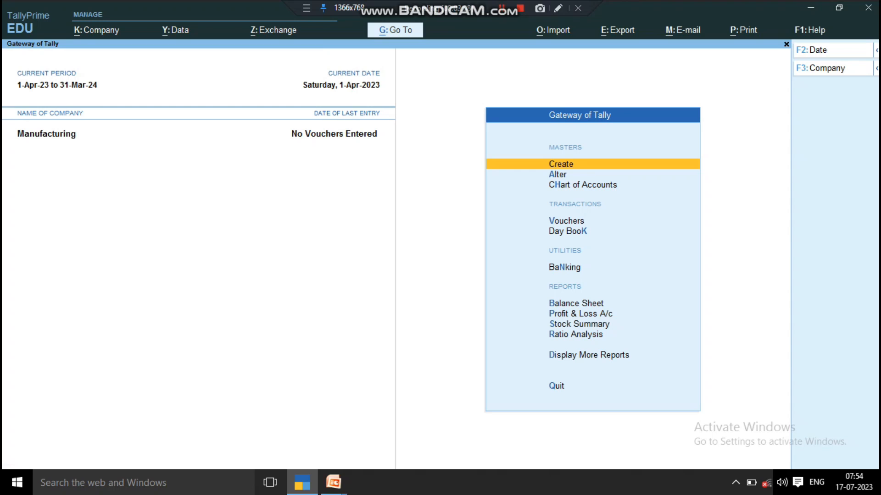
- Open the creation form for a new stock item in the inventory masters
key("Return")
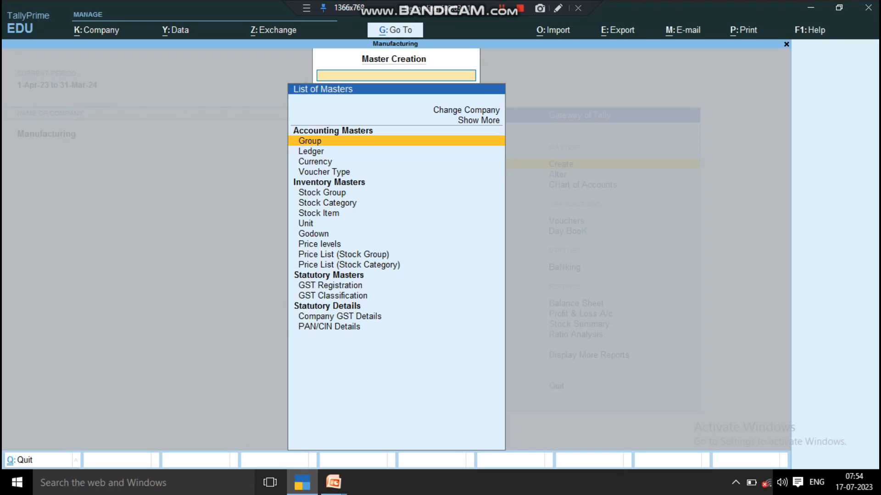
key("Down")
key("Down")
key("Down")
key("Down")
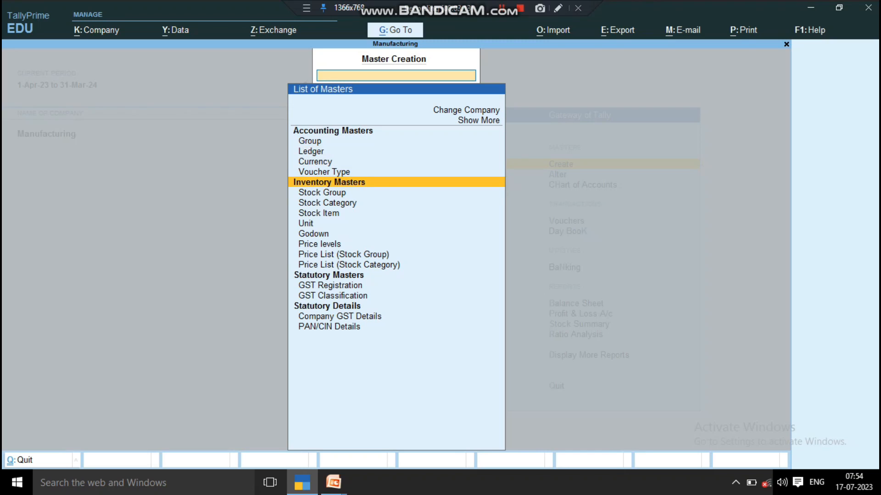
key("Down")
key("Down")
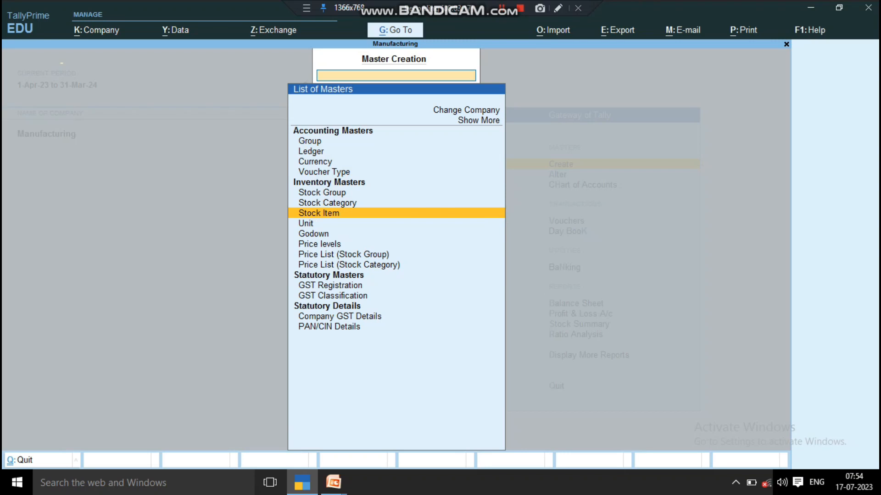
key("Return")
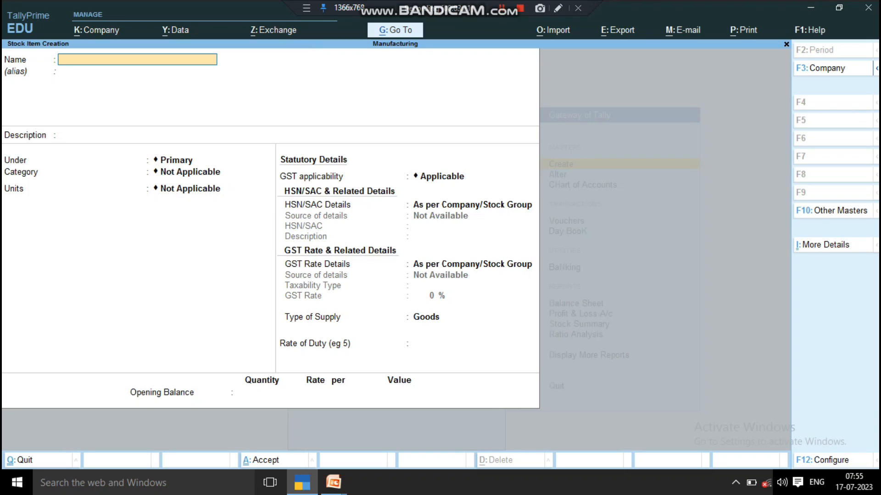
- Name the stock item Empty Bottels, without alias or description, under the Primary group with category Not Applicable
type("M")
key("BackSpace")
type("Empty Bottels")
key("Return")
key("Return")
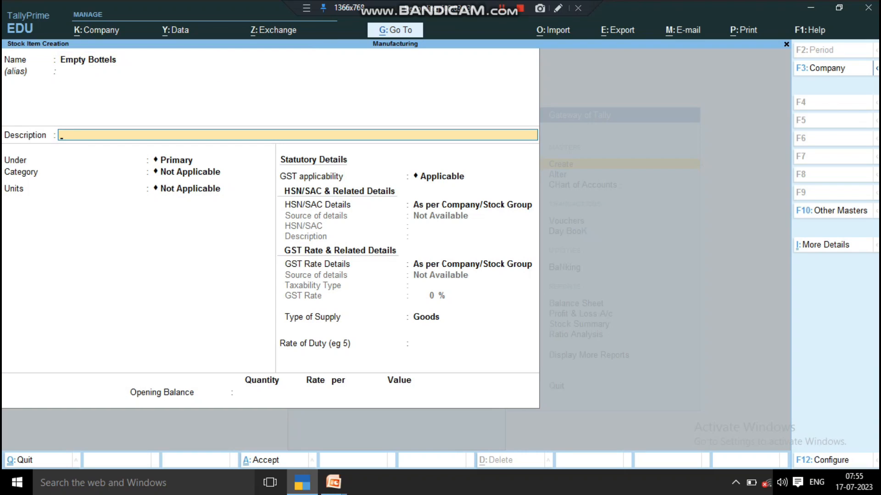
key("Return")
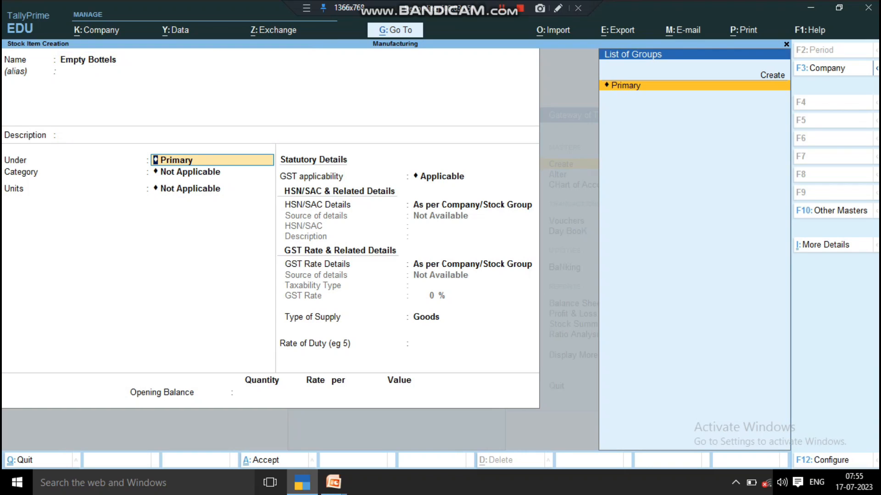
key("Return")
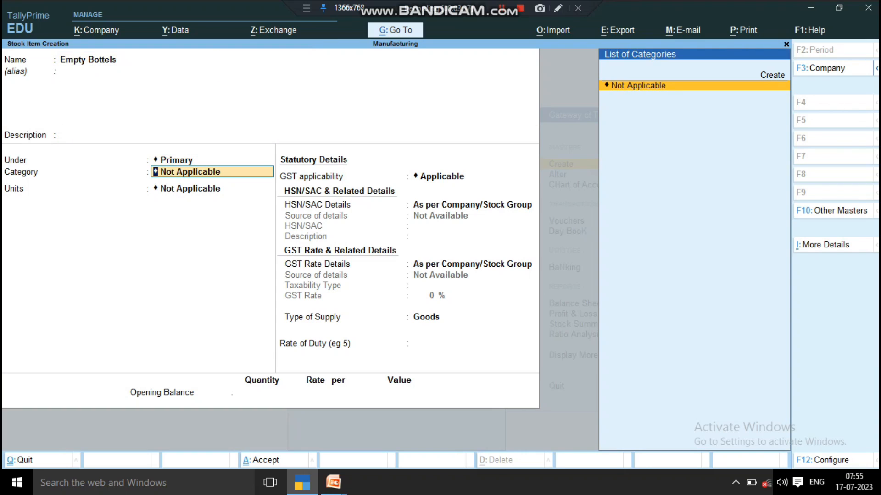
key("Return")
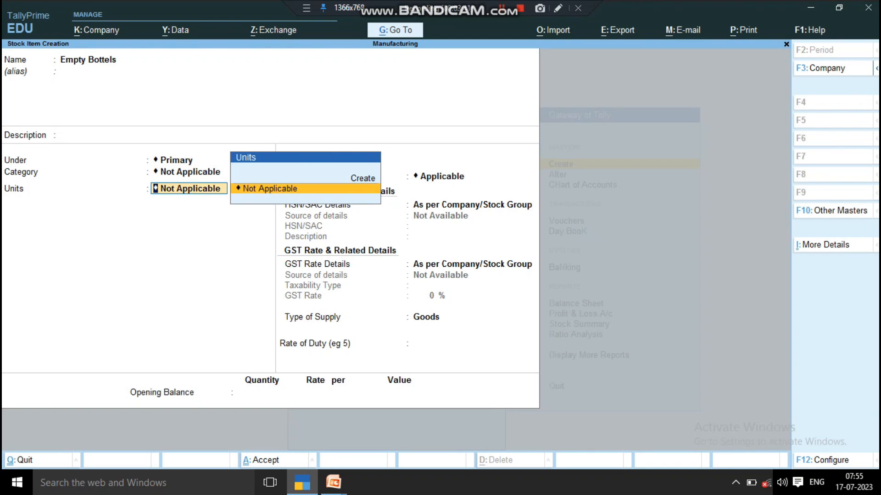
- Create a new simple unit for the item with the symbol nos and the formal name Numbers
key("Up")
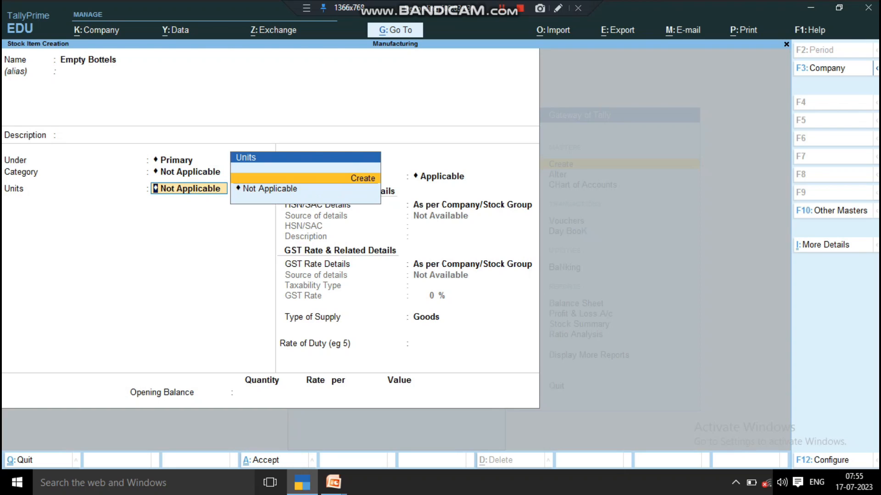
key("Return")
type("nos")
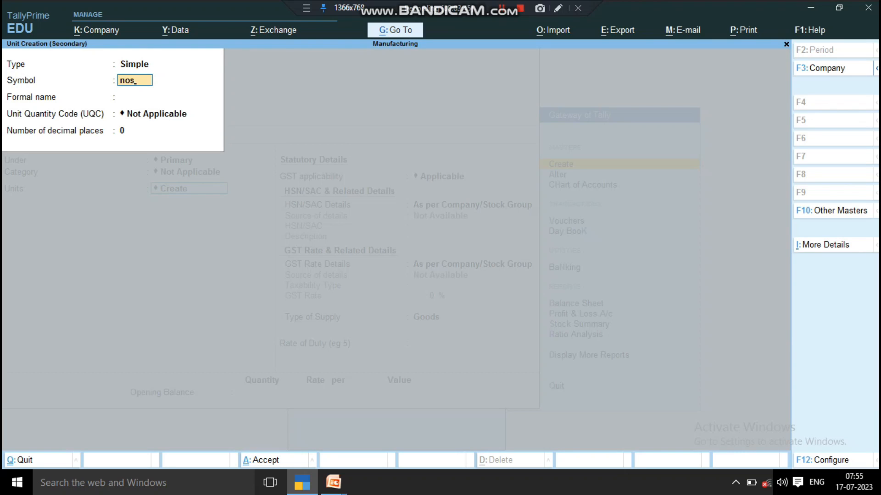
key("Return")
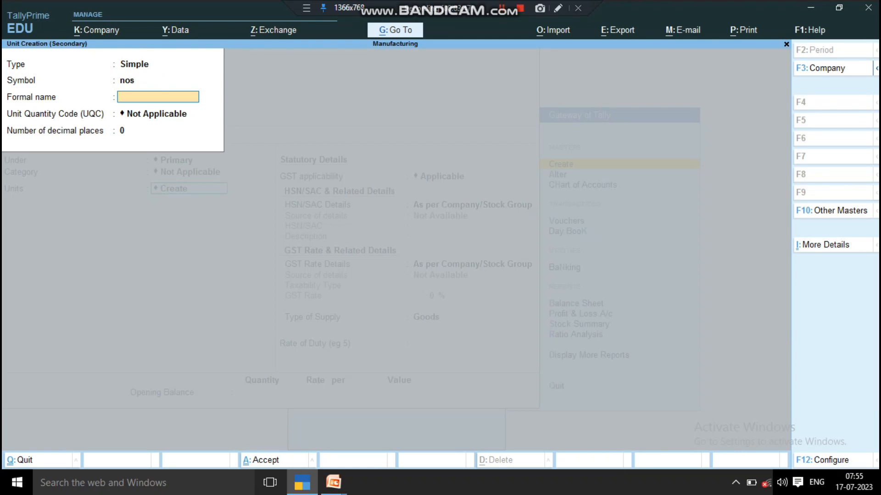
type("Numbers")
key("Return")
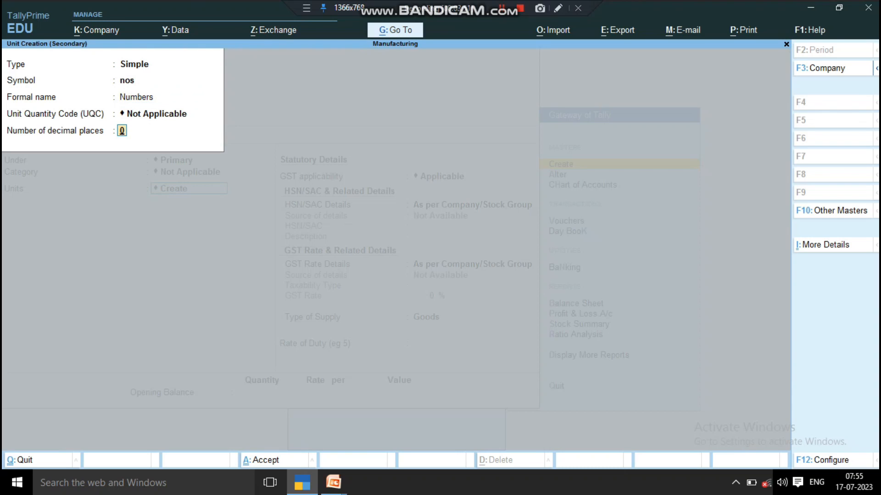
- Set the unit's quantity code to NOS-NUMBERS, keep 0 decimal places, and save the unit
key("BackSpace")
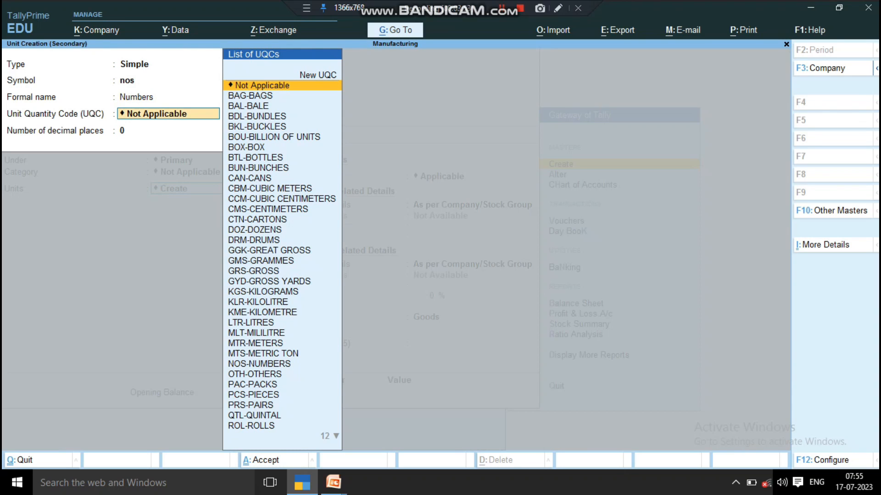
key("BackSpace")
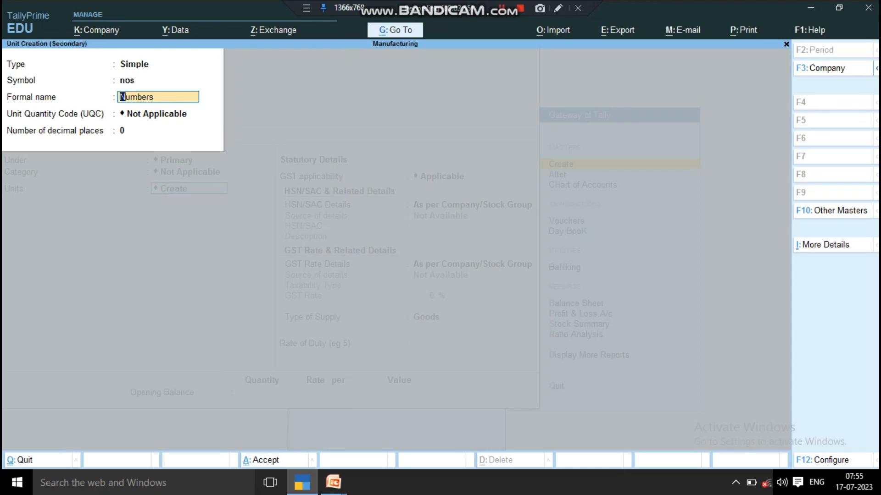
key("Return")
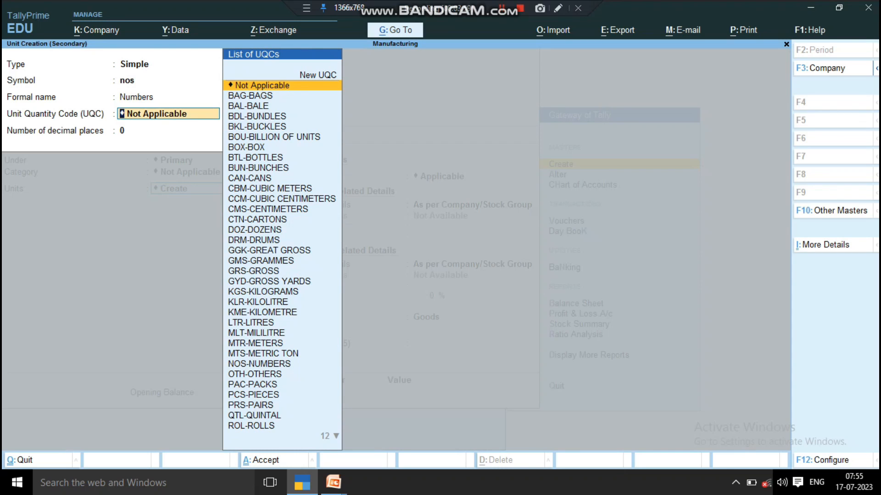
type("no")
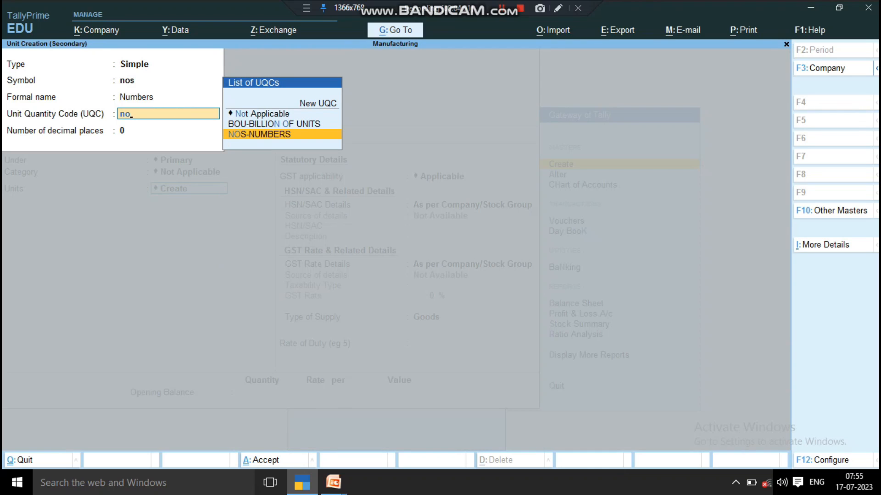
key("Return")
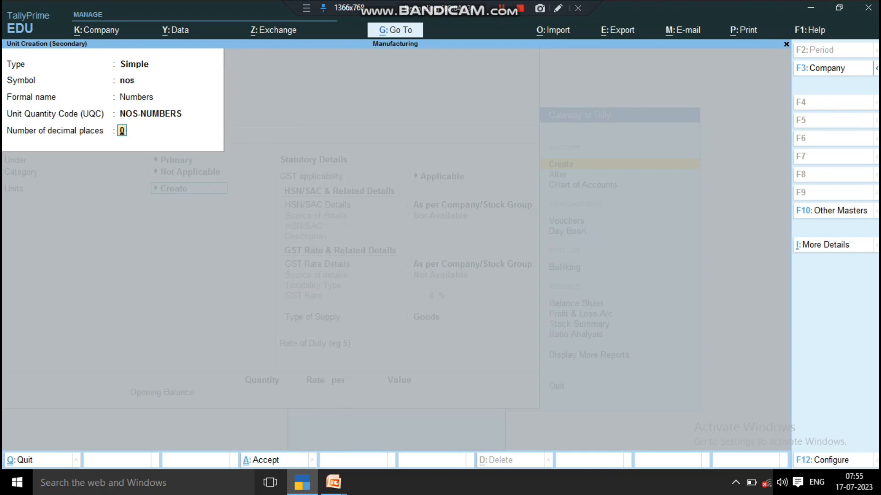
key("Return")
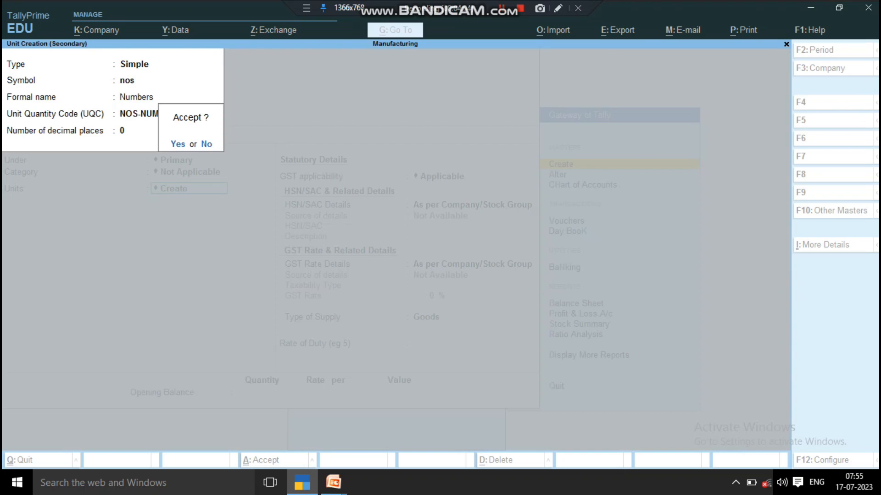
key("Return")
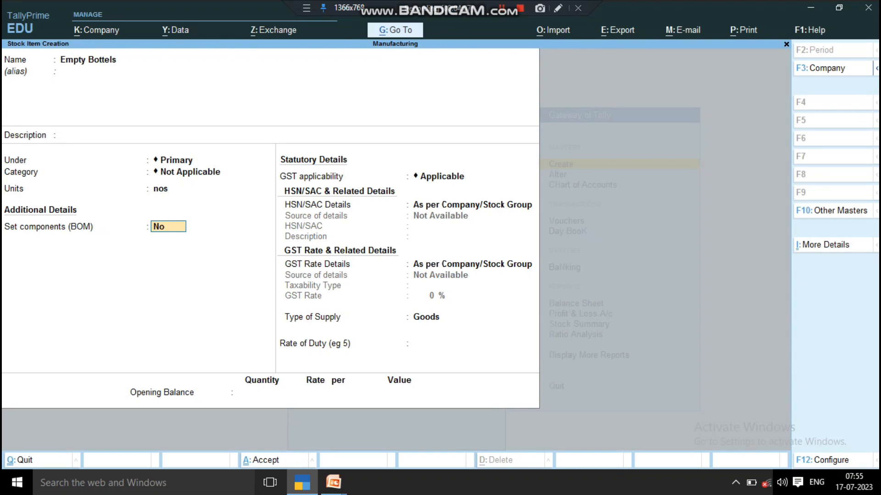
- Leave Set components (BOM) at No and save the Empty Bottels stock item
key("Return")
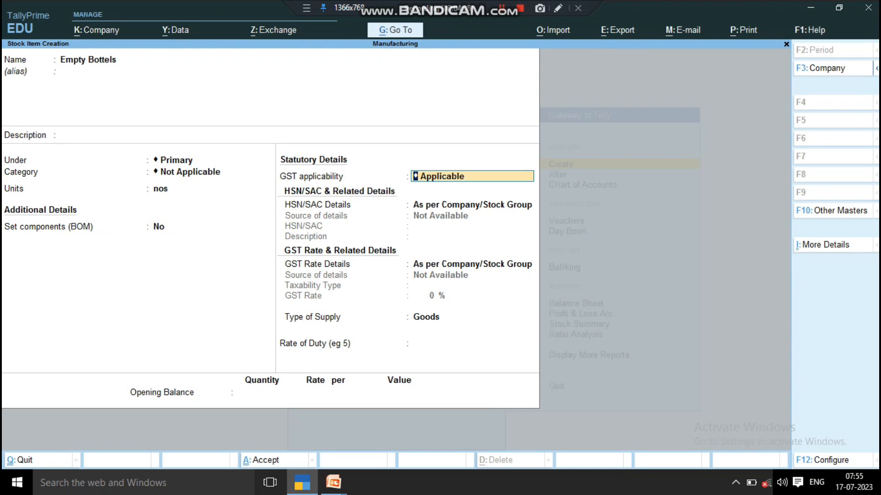
key("ctrl")
key("ctrl+a")
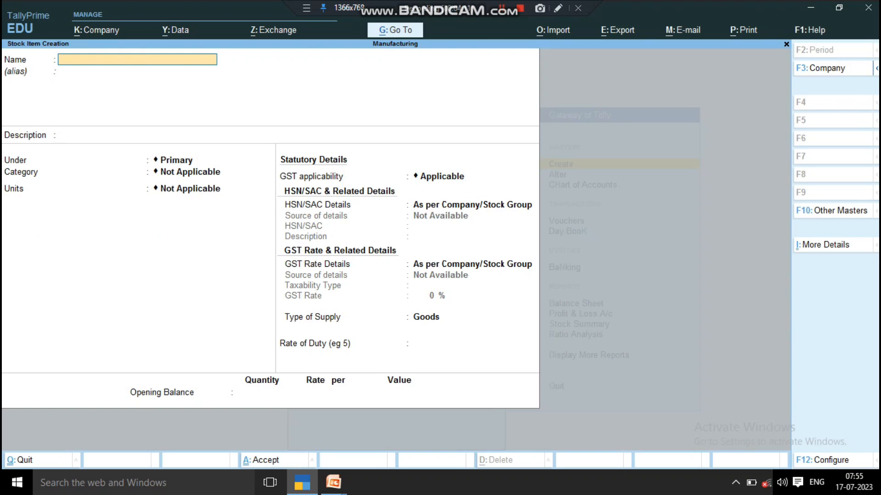
- Create and save a stock item named Caps under Primary, with category Not Applicable and the unit nos
type("Caps")
key("Return")
key("Return")
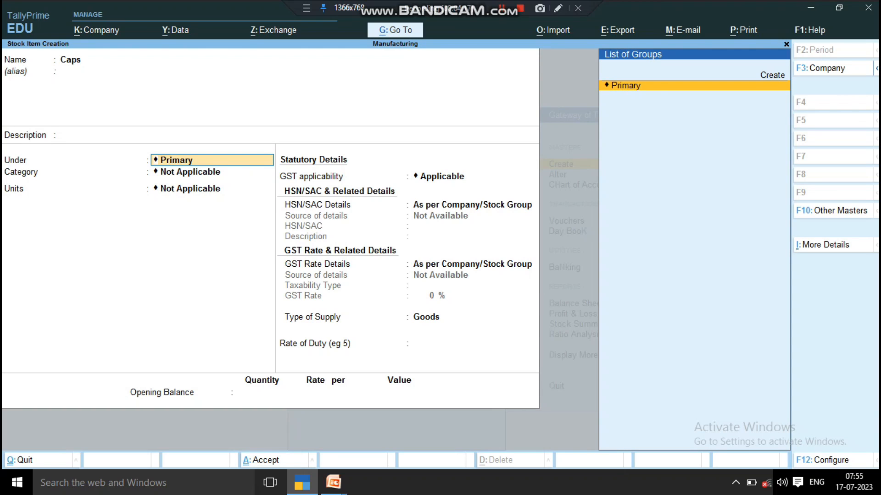
key("Return")
key("Return")
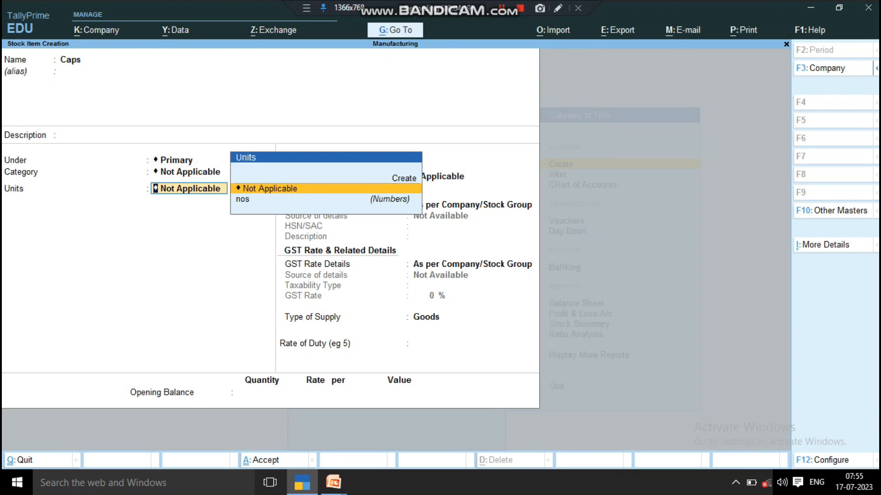
key("Down")
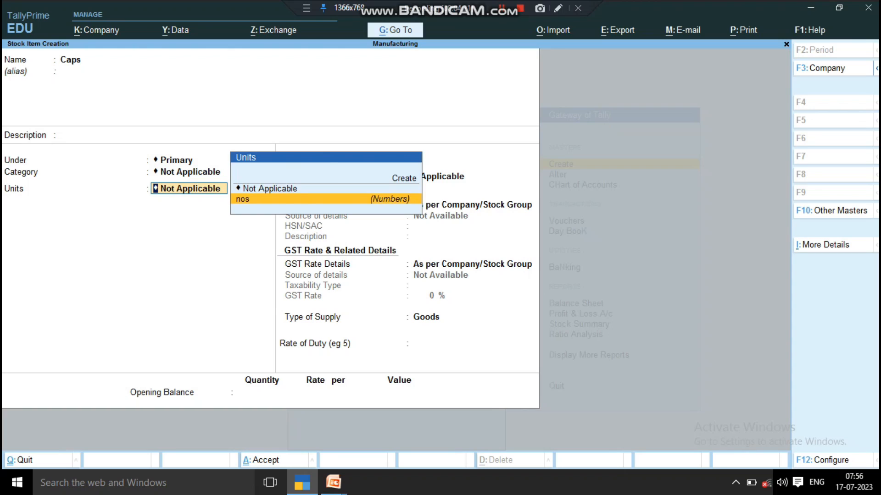
key("Return")
key("ctrl+a")
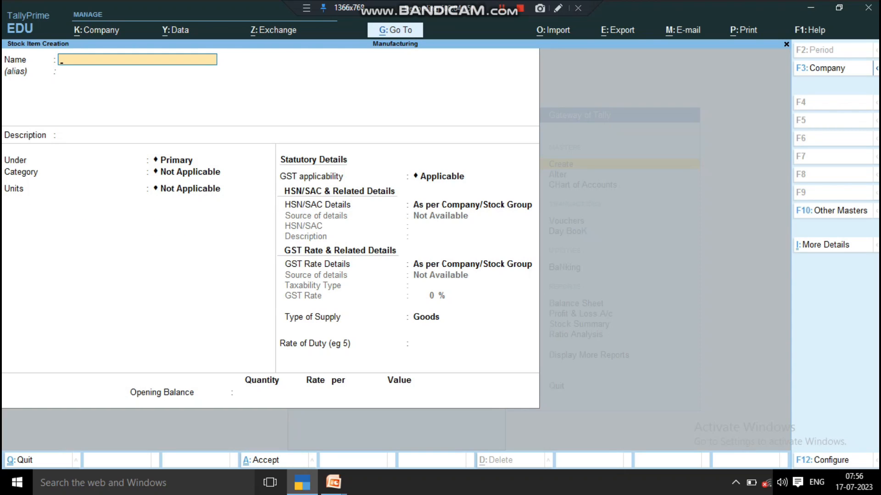
- Create and save a stock item named Levels under Primary, with category Not Applicable and the unit nos
type("Levels")
key("Return")
key("Return")
key("Return")
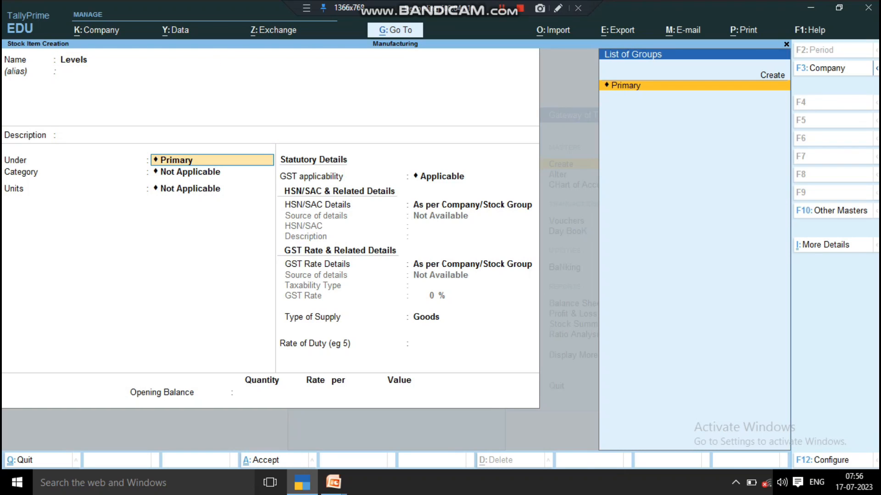
key("Return")
key("Return")
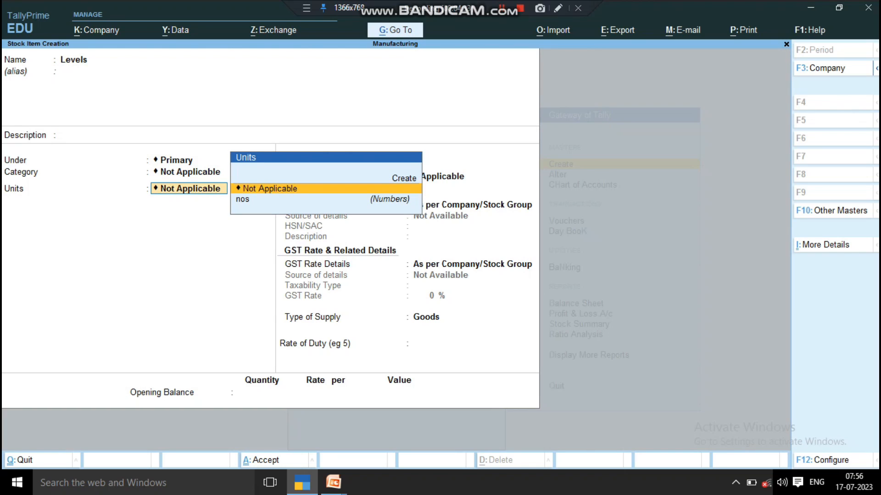
key("Down")
key("Return")
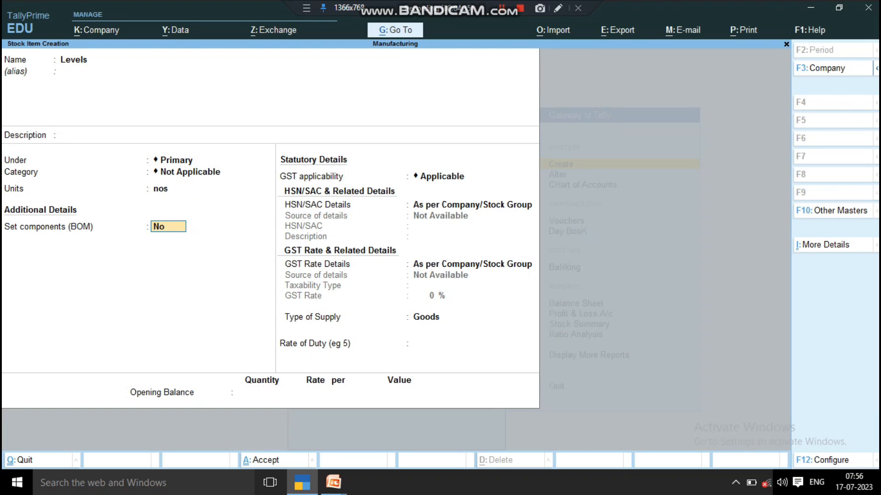
key("ctrl")
key("ctrl+a")
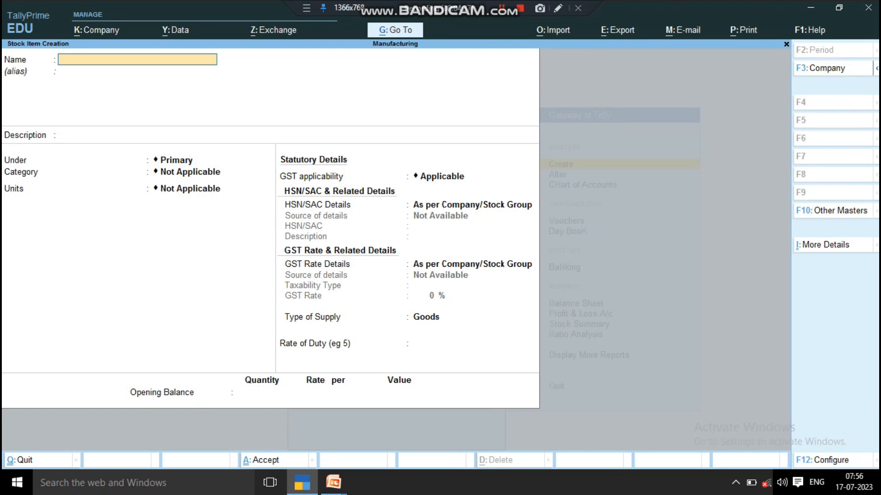
- Name the next stock item Water and place it under Primary with category Not Applicable
type("Water")
key("Return")
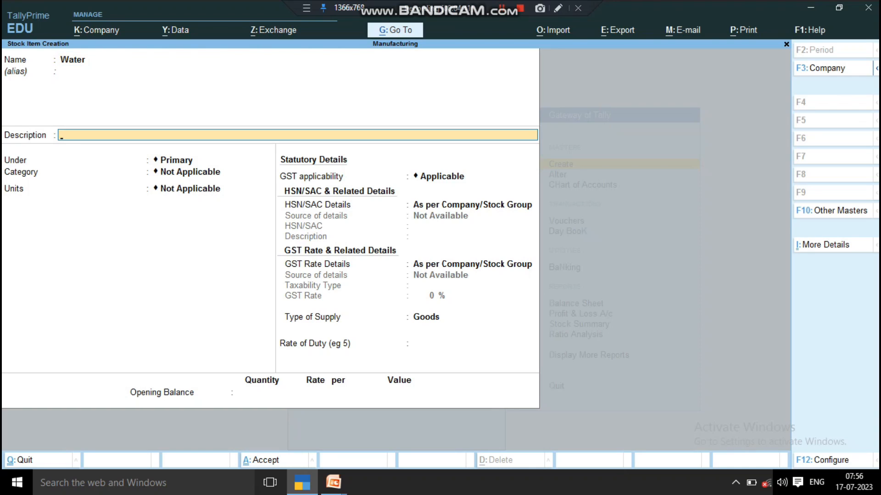
key("Return")
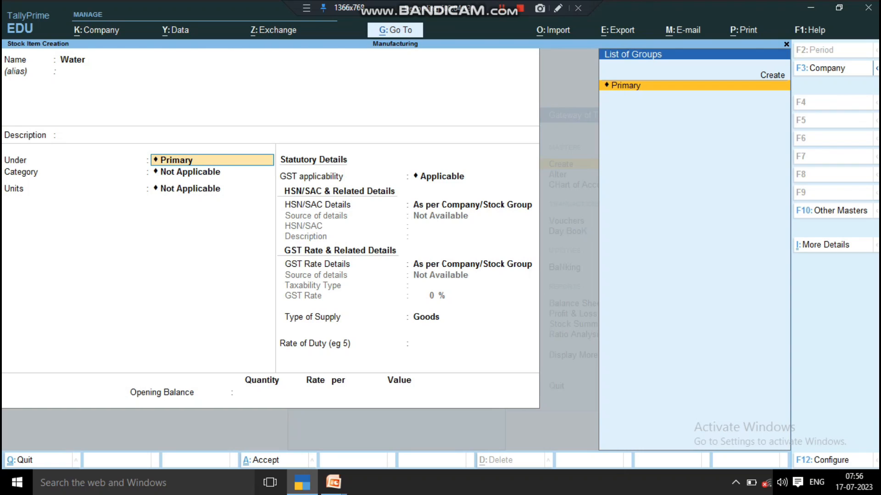
key("Return")
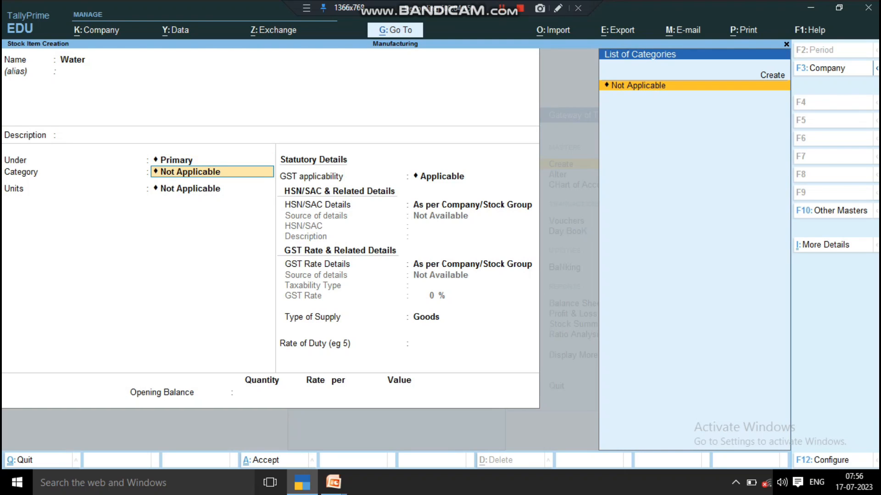
key("Return")
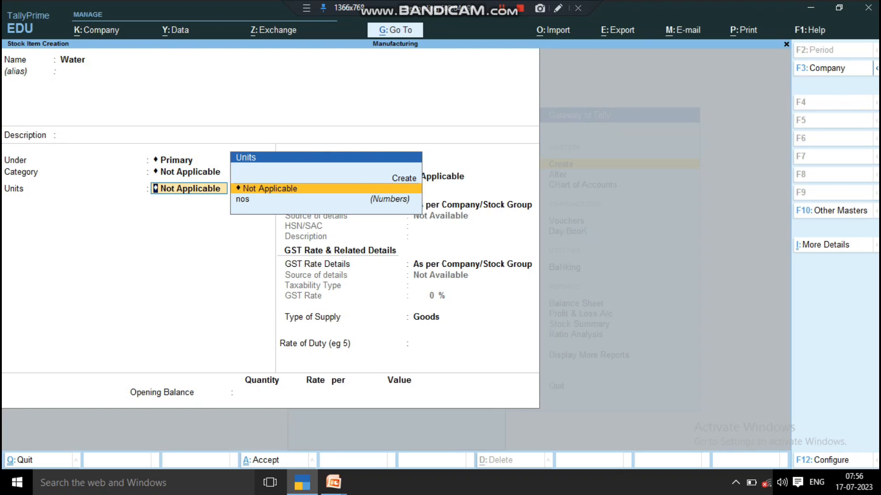
- Create a new simple unit for the Water item with symbol ltr and formal name Liter
key("Up")
key("Return")
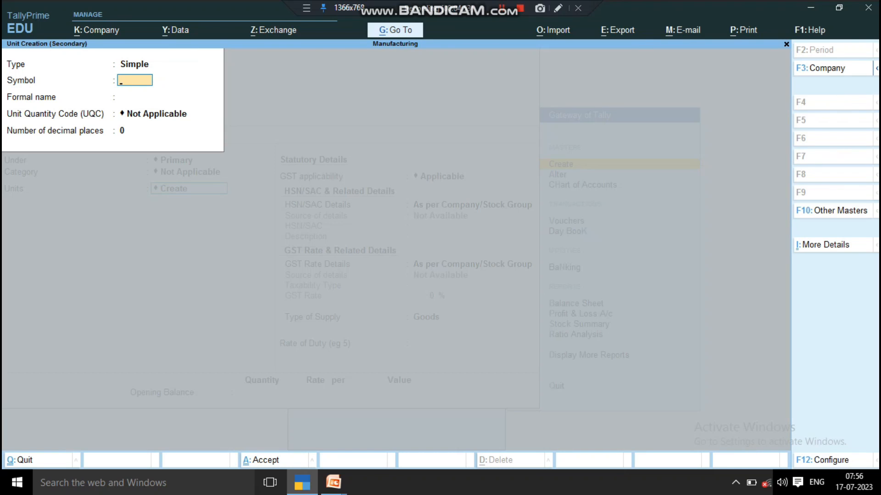
type("ltr")
key("Return")
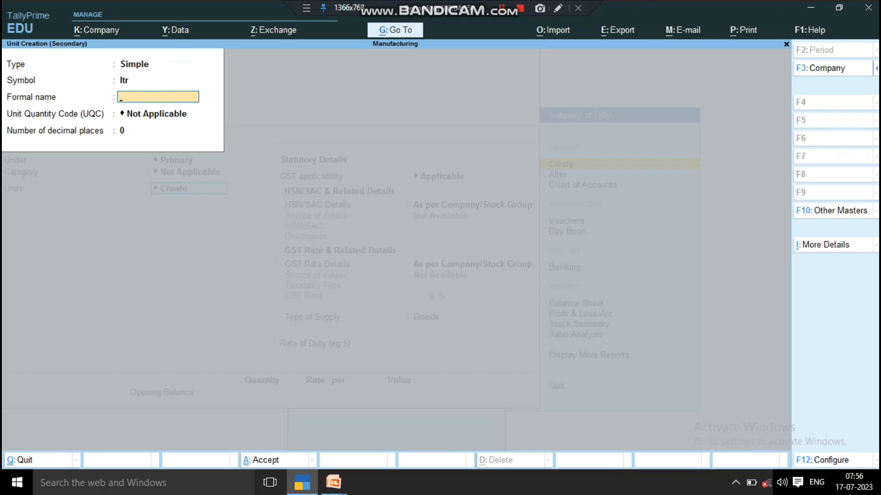
type("Liter")
key("Return")
- Set the unit's quantity code to LTR-LITRES with 0 decimal places, and save the unit and the Water stock item
type("li")
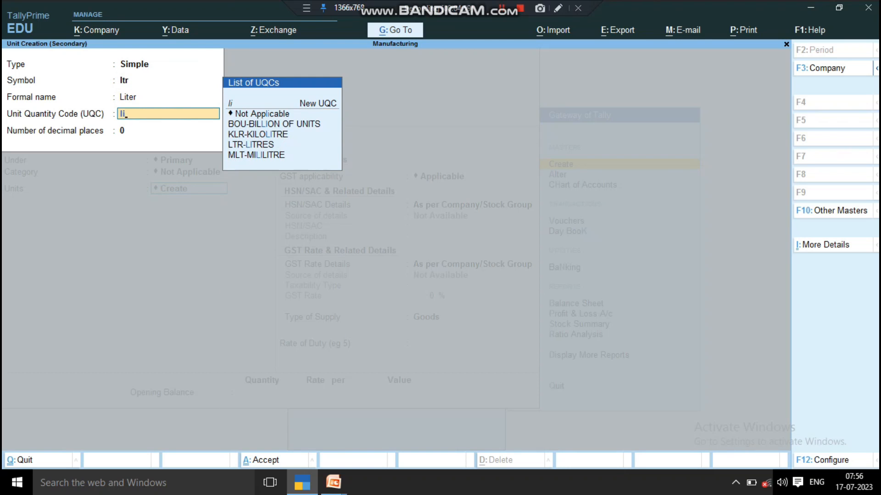
key("Down")
key("Down")
key("Down")
key("Return")
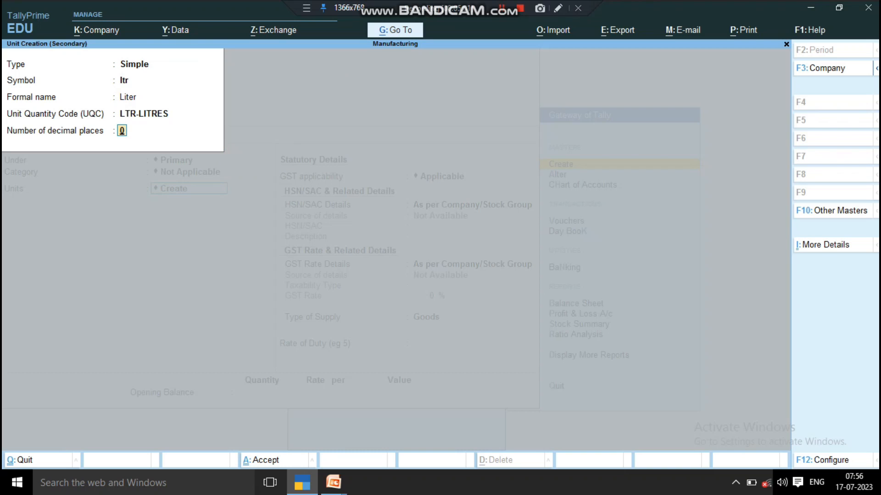
key("Return")
key("ctrl+a")
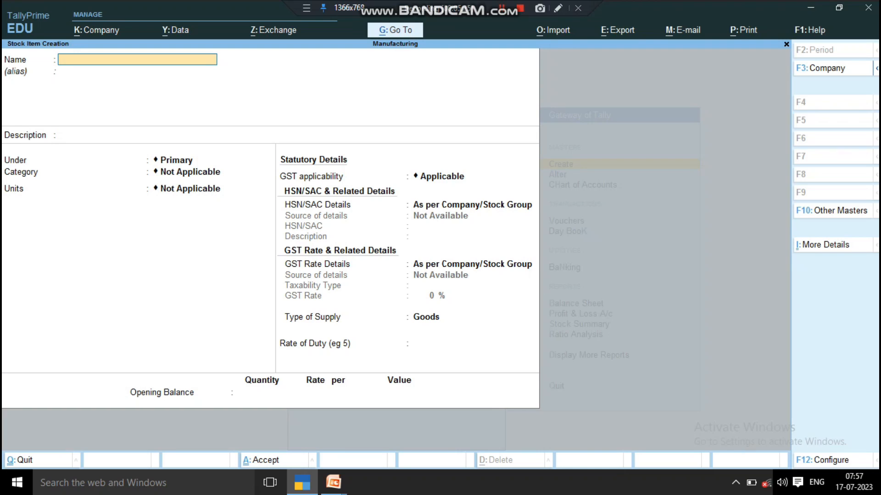
- Leave stock item creation and open the Stock Summary report
key("Escape")
key("Return")
key("Escape")
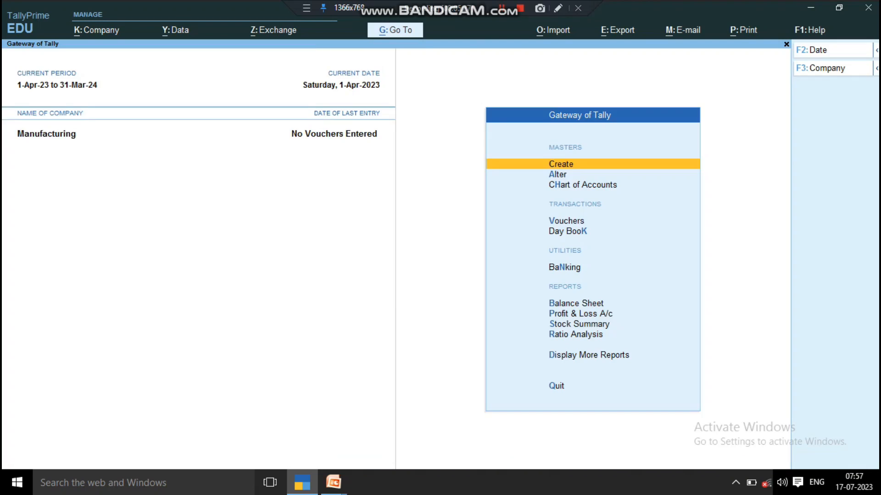
key("Down")
key("Down")
key("Down")
key("Down")
key("Down")
key("Down")
key("Down")
key("Down")
key("Down")
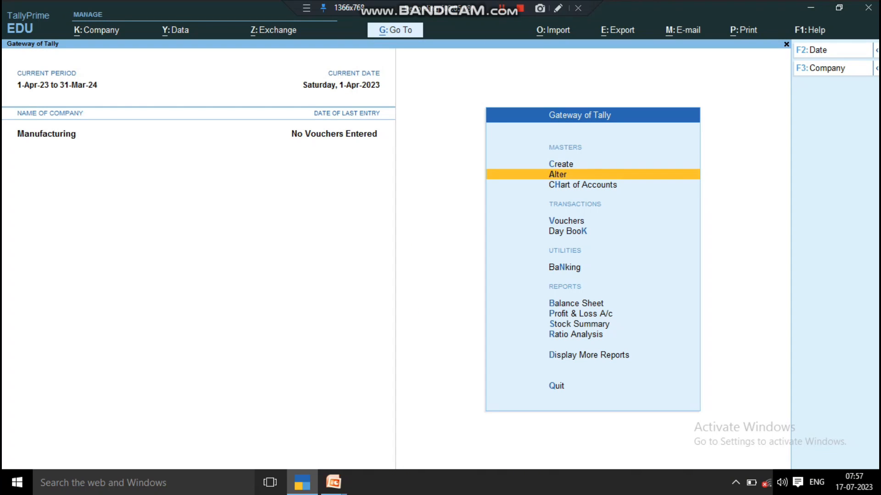
key("Up")
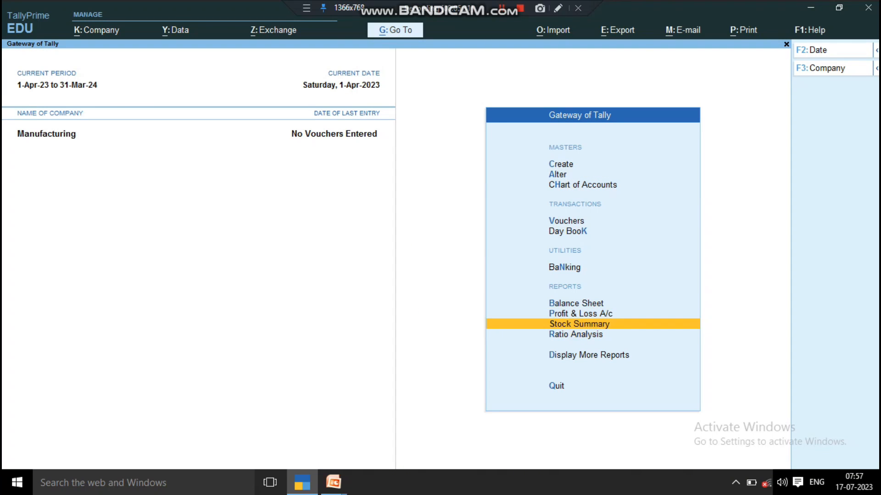
key("Return")
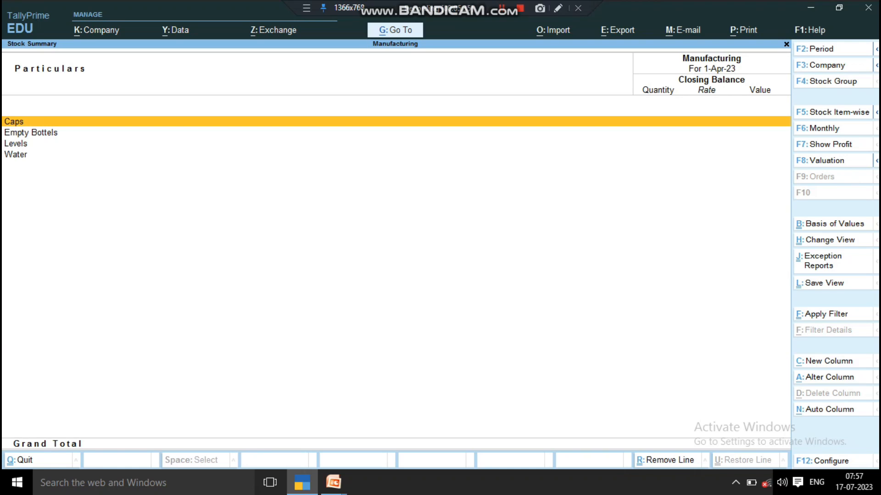
- Review the raw-material items listed in the Stock Summary and close the report
key("Down")
key("Down")
key("Down")
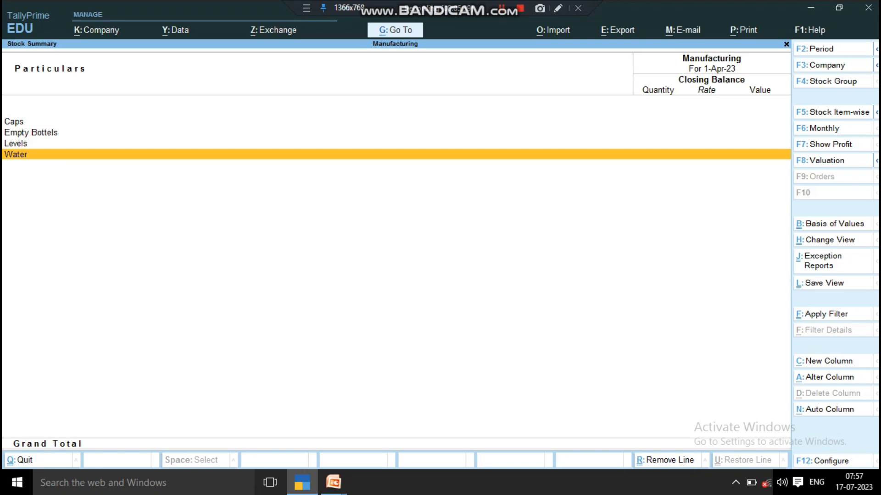
key("Up")
key("Up")
key("Up")
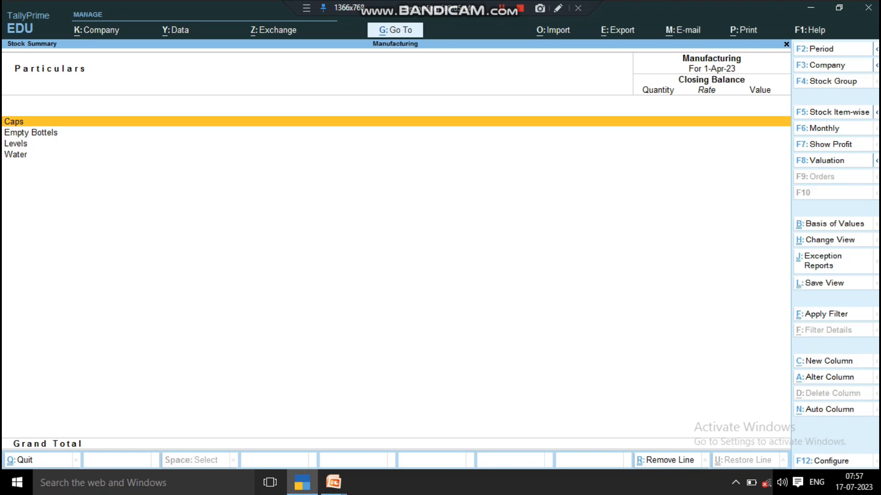
key("Escape")
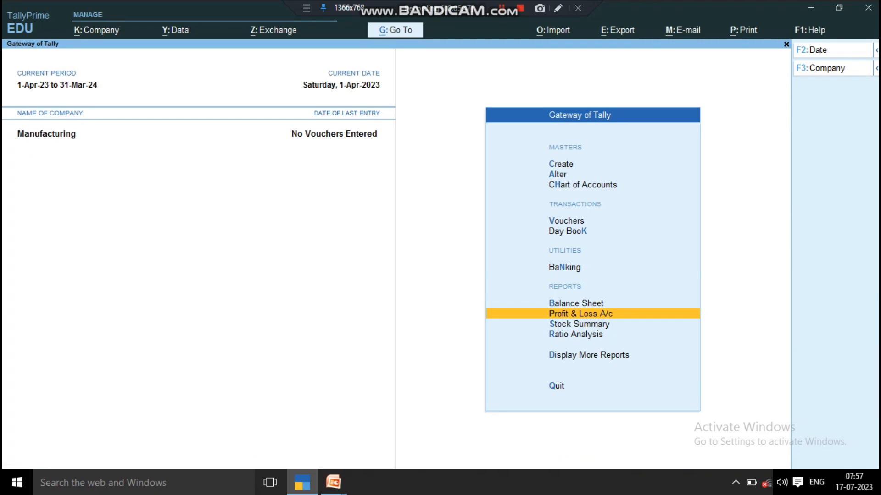
- Start a purchase voucher with supplier invoice number 1 dated 1-Apr-23
key("Up")
key("Up")
key("Up")
key("Up")
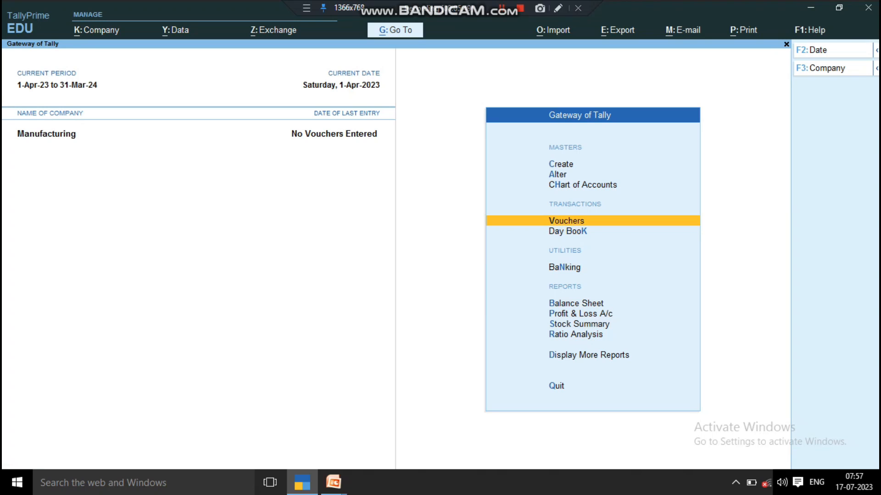
key("Return")
key("F9")
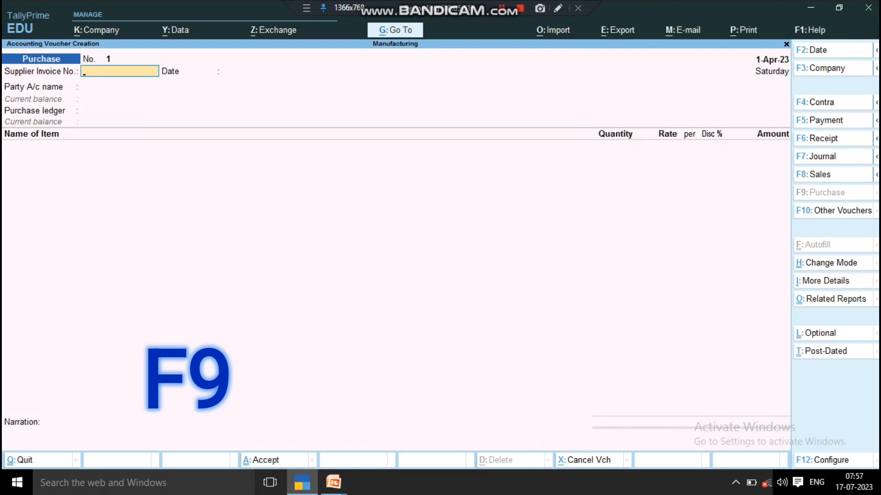
type("1")
key("Return")
- Create and save a ledger with the supplier's name under Sundry Creditors for the voucher's party account
key("Return")
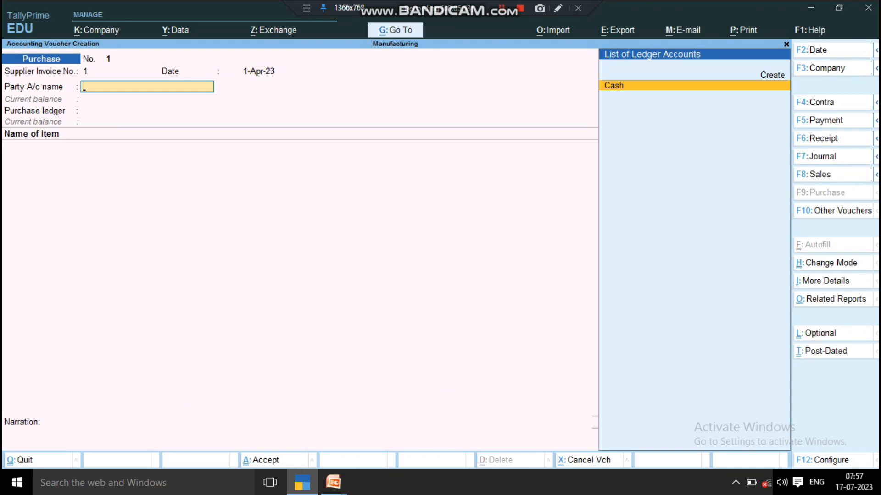
key("Up")
key("Return")
type("Mohan")
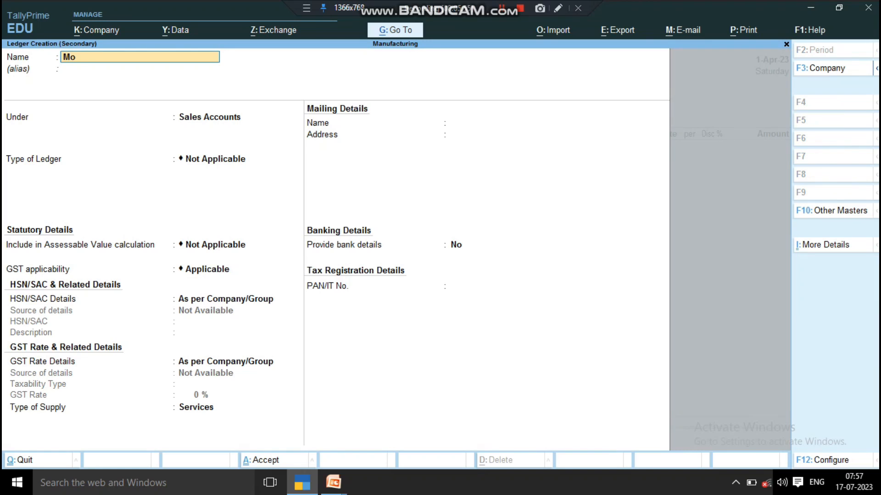
key("Return")
type("S")
key("Down")
key("Down")
key("Down")
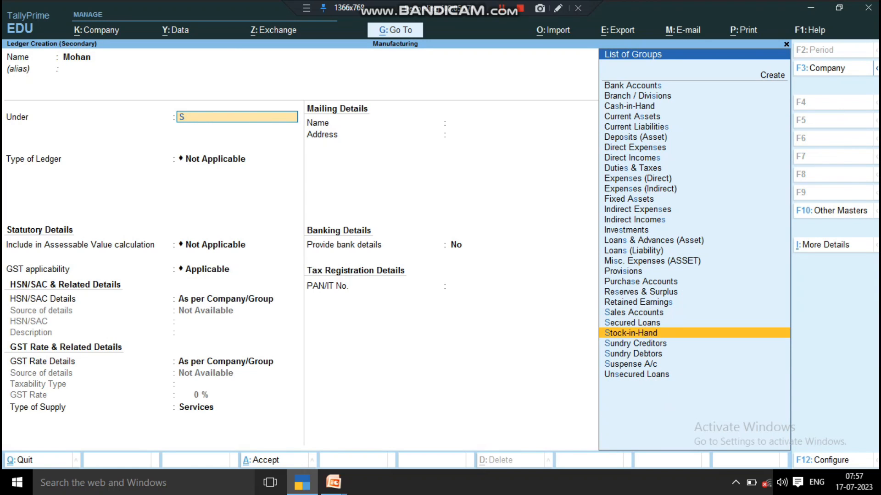
- Leave the receipt details blank and accept the party details with state Uttar Pradesh and country India
key("Return")
key("ctrl+a")
key("Return")
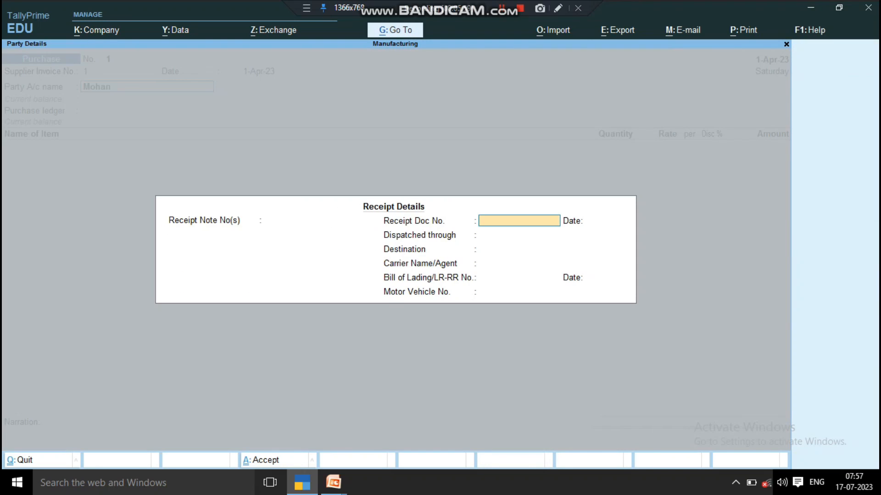
key("Return")
key("Return")
key("Return")
key("Return")
key("Return")
key("Return")
key("Return")
key("Return")
key("Return")
key("Return")
key("Return")
key("Return")
key("Return")
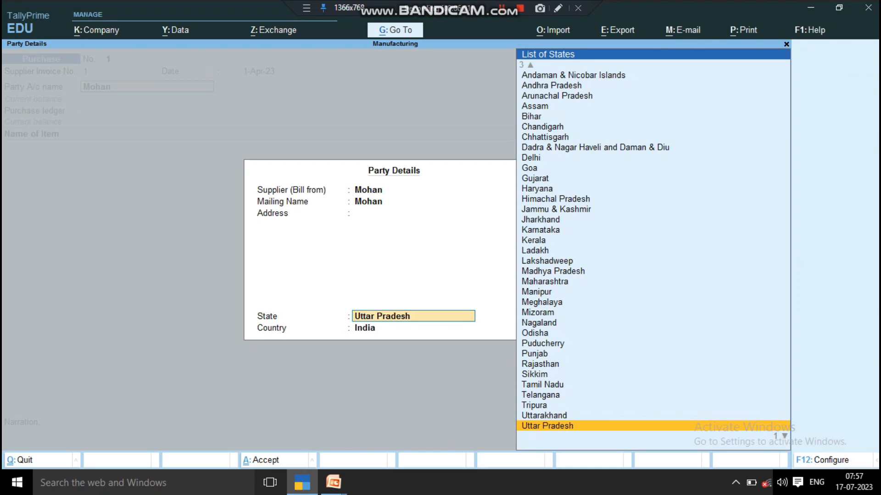
- Create and save a purchase ledger named Purchase under Purchase Accounts
key("Return")
type("Pur")
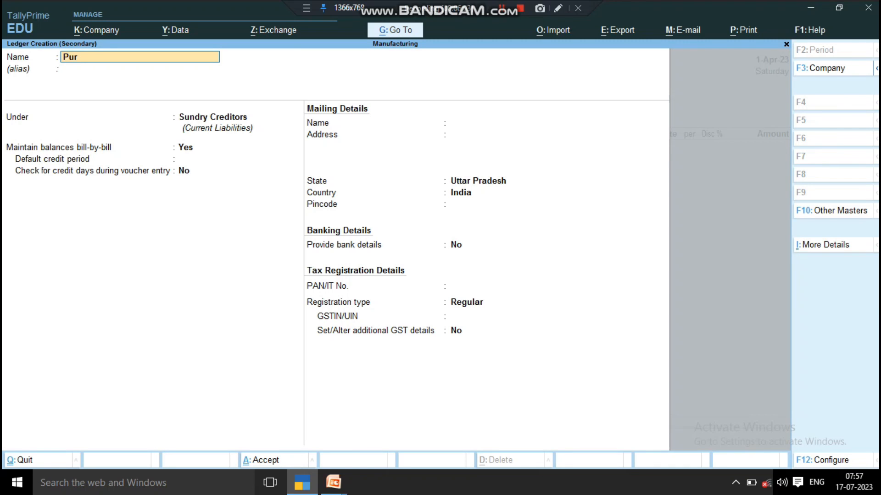
type("chase")
key("Return")
key("Return")
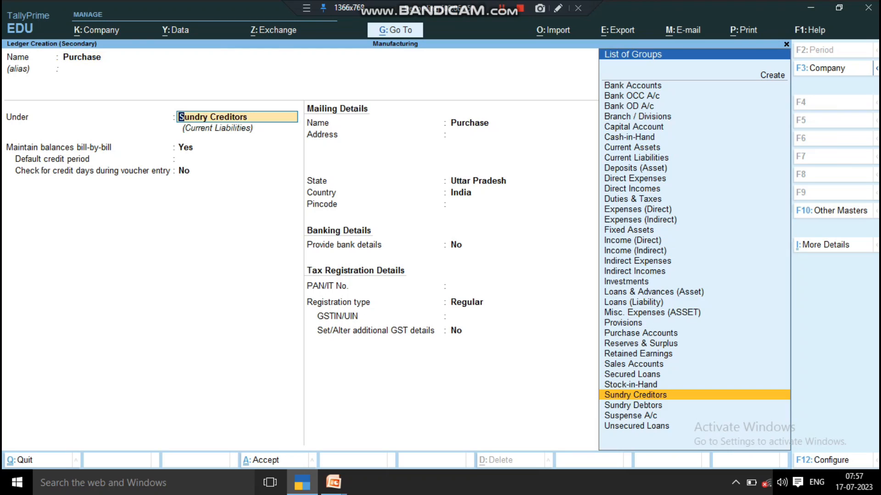
type("p")
key("Down")
key("Return")
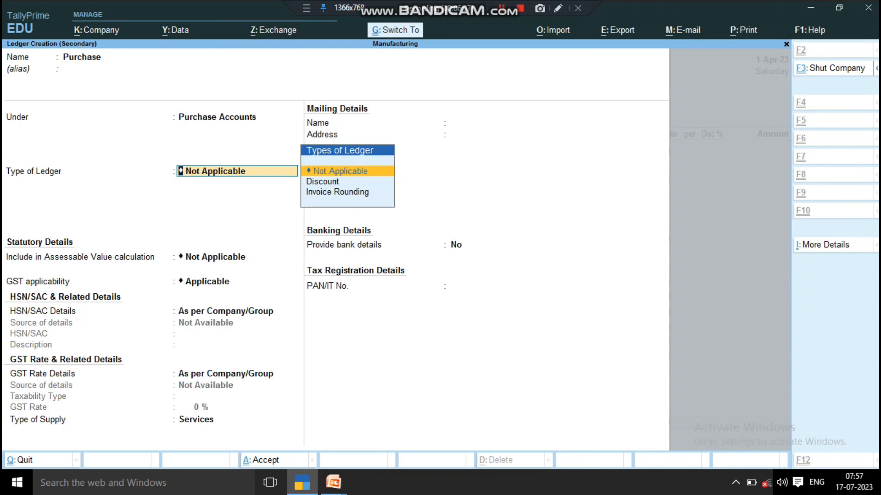
key("ctrl+a")
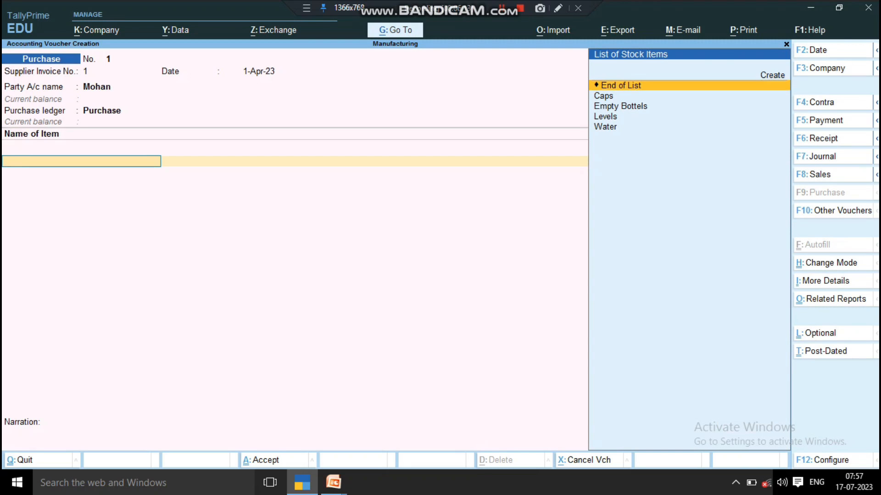
- Add Caps as the first voucher item with a quantity of 10 nos
key("Down")
key("Return")
key("Return")
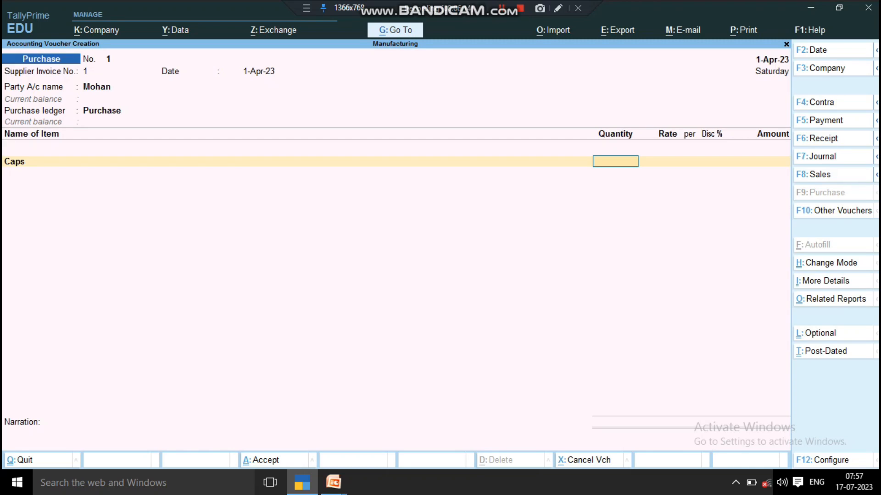
type("10")
key("Return")
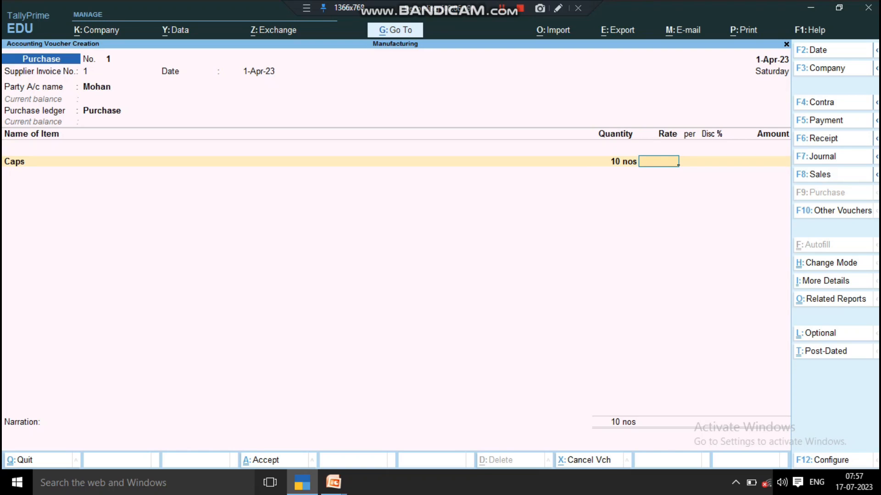
- Set the Caps rate to 1.00 per nos without a discount and accept the item line
type("1200")
type("0")
key("BackSpace")
key("BackSpace")
key("BackSpace")
key("BackSpace")
key("Return")
key("Return")
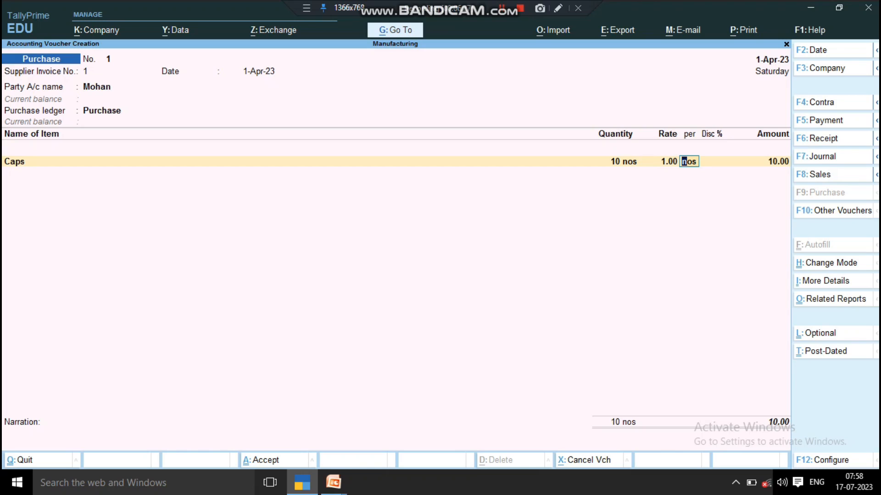
key("Return")
key("Return")
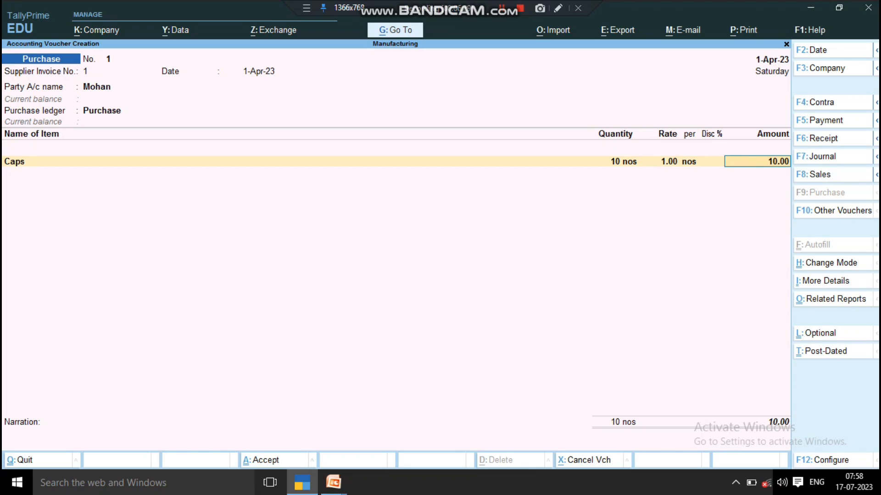
key("Return")
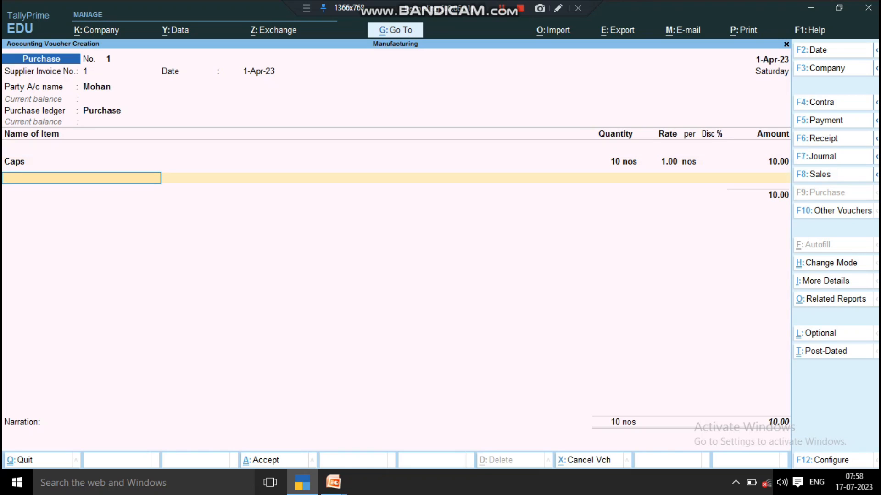
- Go back to the Caps line, set its quantity to 100 nos and accept the line
key("BackSpace")
key("BackSpace")
key("BackSpace")
key("BackSpace")
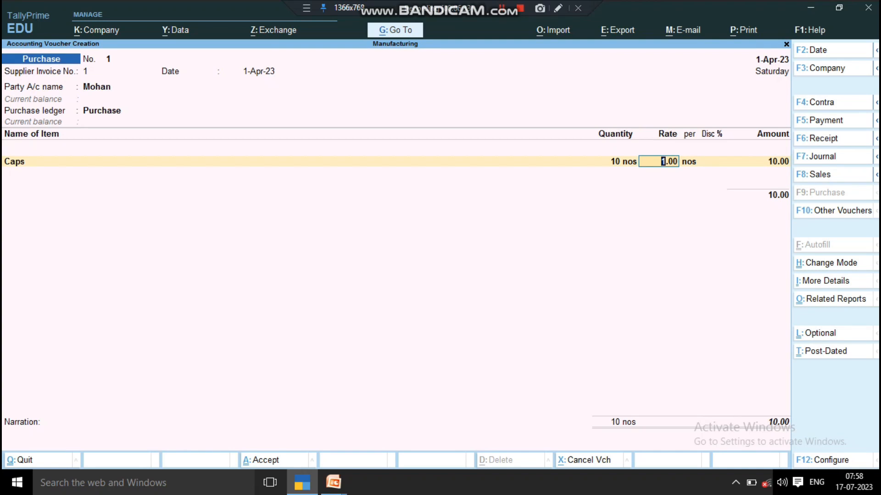
key("BackSpace")
type("100")
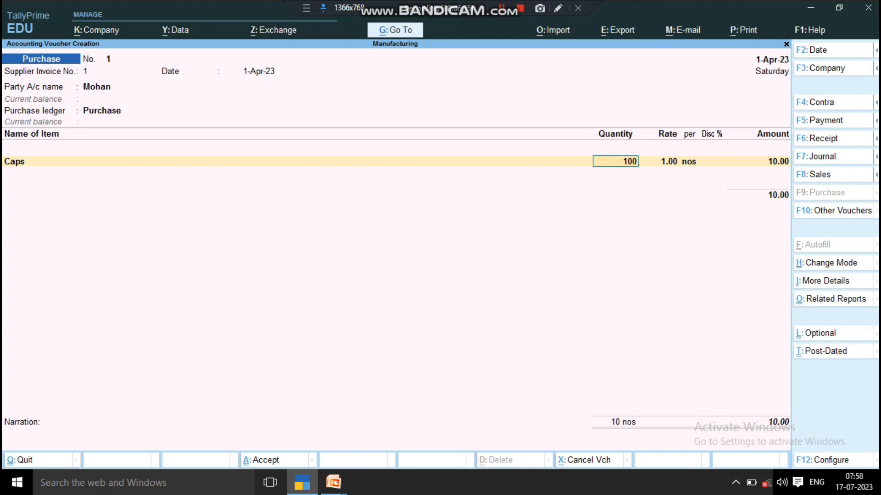
key("Return")
key("Return")
key("Return")
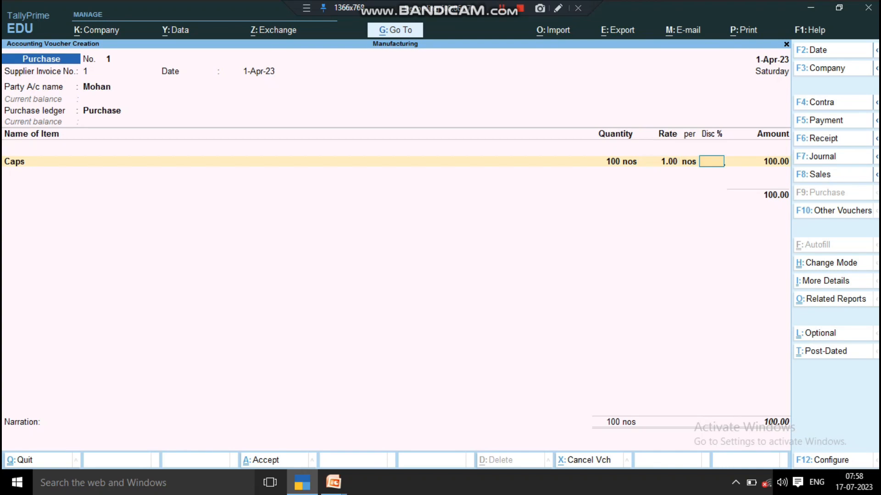
key("Return")
key("Return")
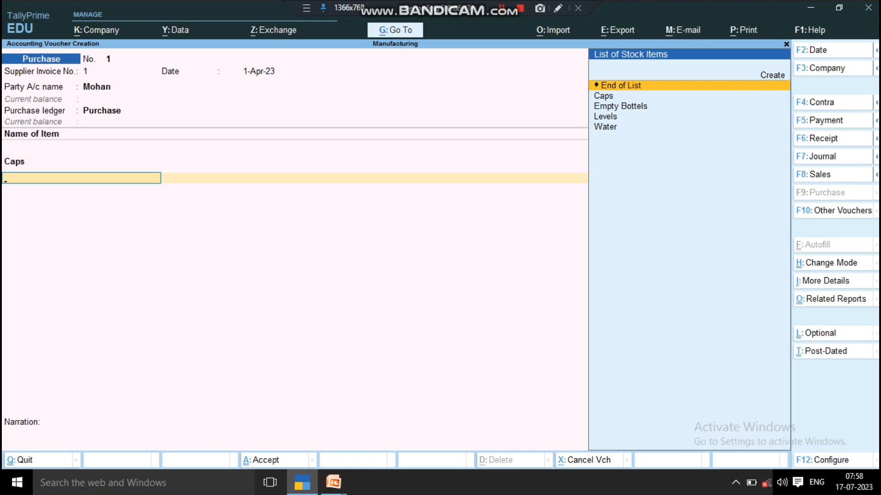
- Add Empty Bottels as the second voucher item with a quantity of 100 nos
key("Down")
key("Down")
key("Return")
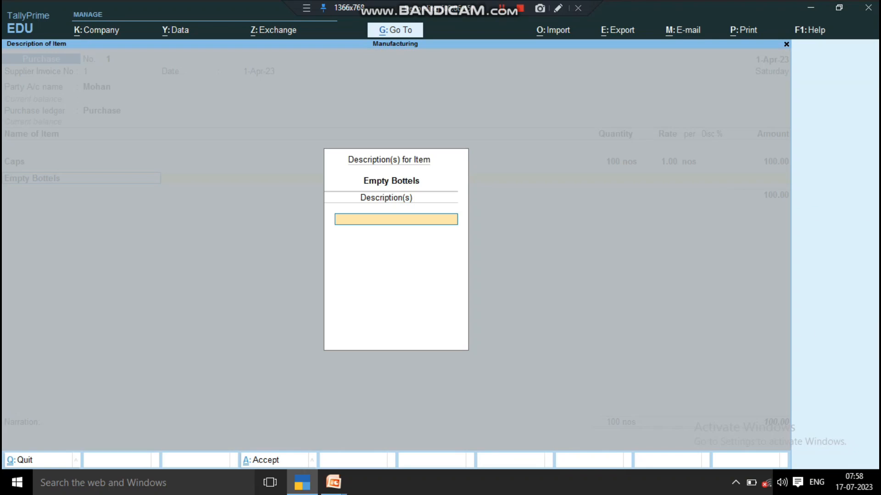
key("Return")
type("100")
key("Return")
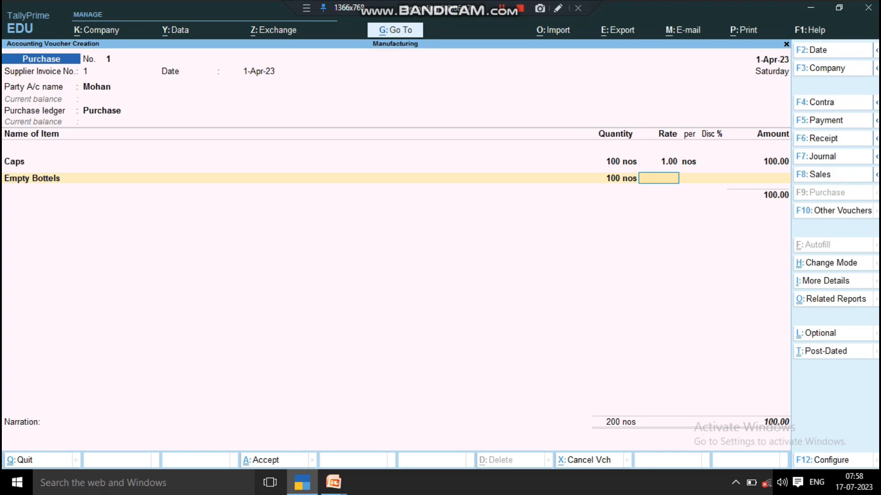
- Set the Empty Bottels rate to 2.00 per nos without a discount and accept the item line
type("2")
key("Return")
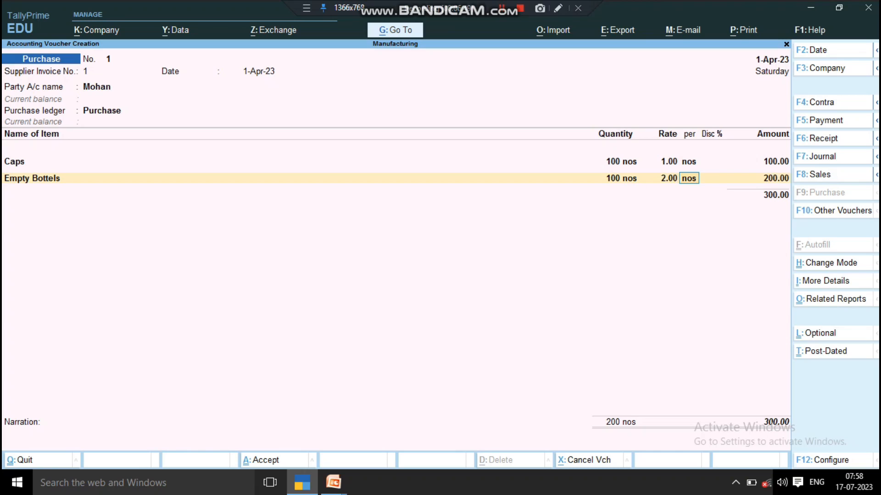
key("Return")
key("Return")
key("Return")
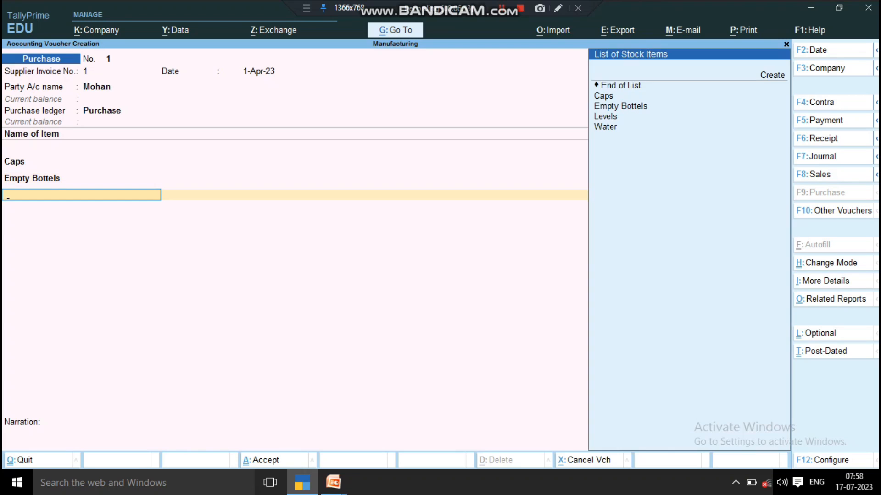
- Add Levels as the third voucher item with a quantity of 100 nos
key("Down")
key("Down")
key("Down")
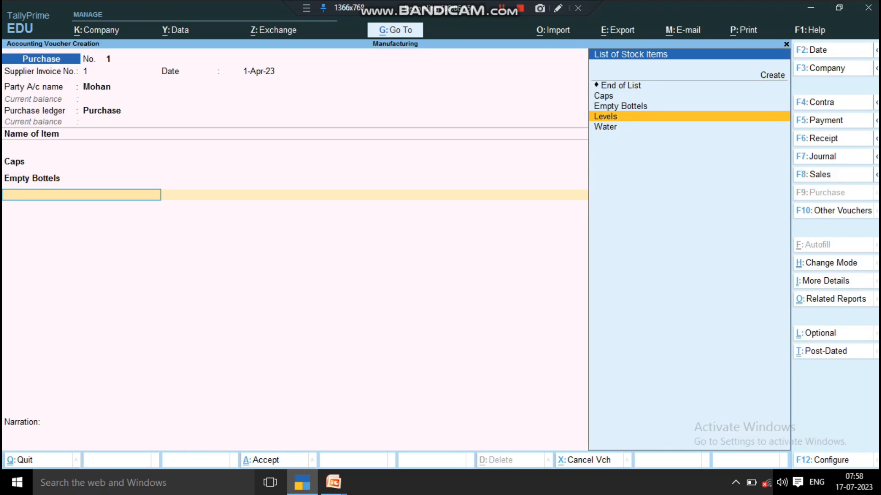
key("Return")
key("Return")
type("10")
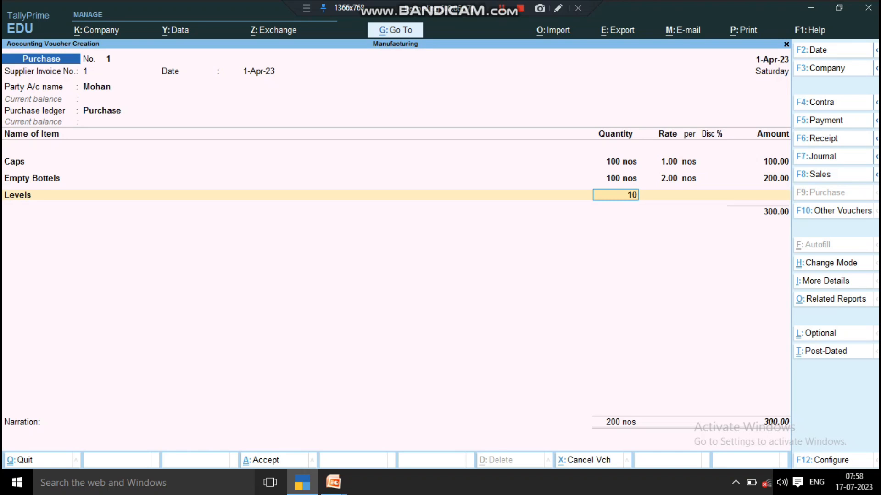
type("0")
- Set the Levels rate to 1.50 per nos without a discount and accept the item line
key("Return")
type("1.")
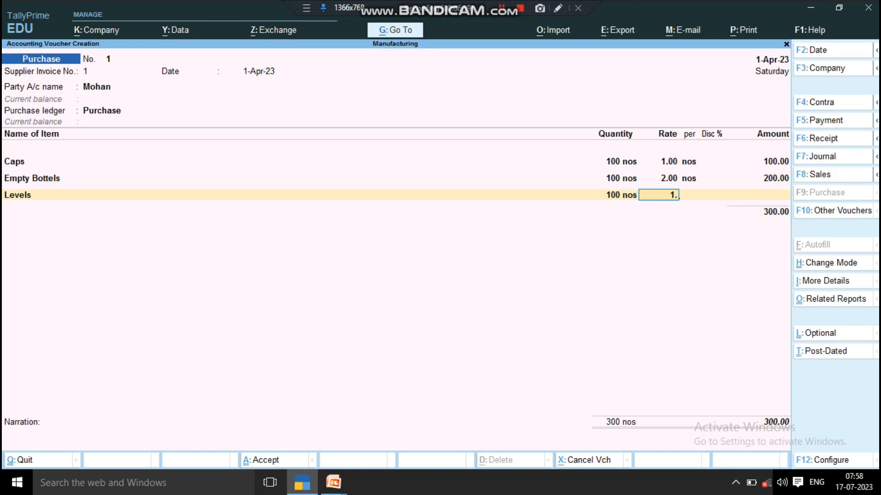
type("50")
key("Return")
key("Return")
key("Return")
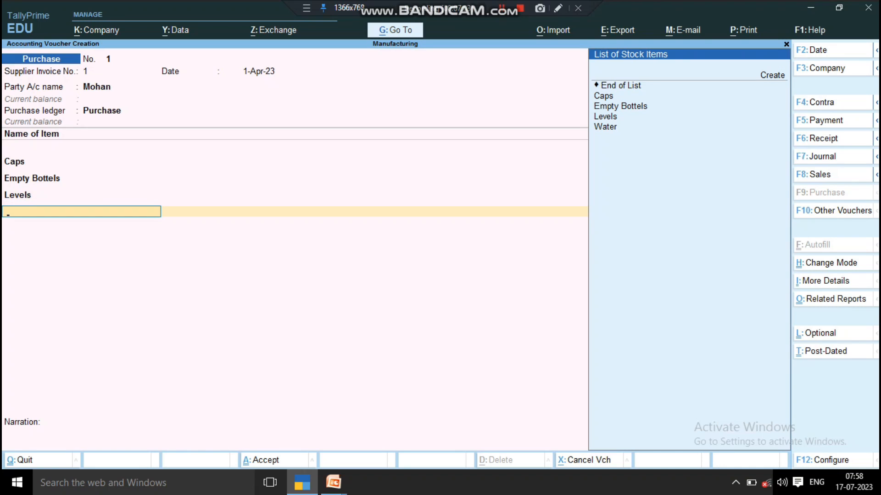
- Add Water as the fourth voucher item with a quantity of 100 ltr
key("Down")
key("Down")
key("Down")
key("Down")
key("Return")
key("Return")
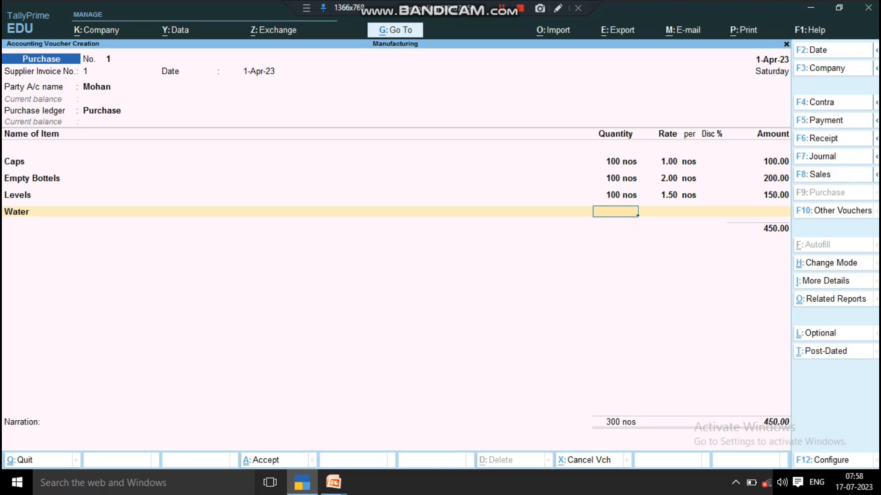
type("100")
- Set the Water rate to 3.00 per ltr and save the purchase voucher
key("Return")
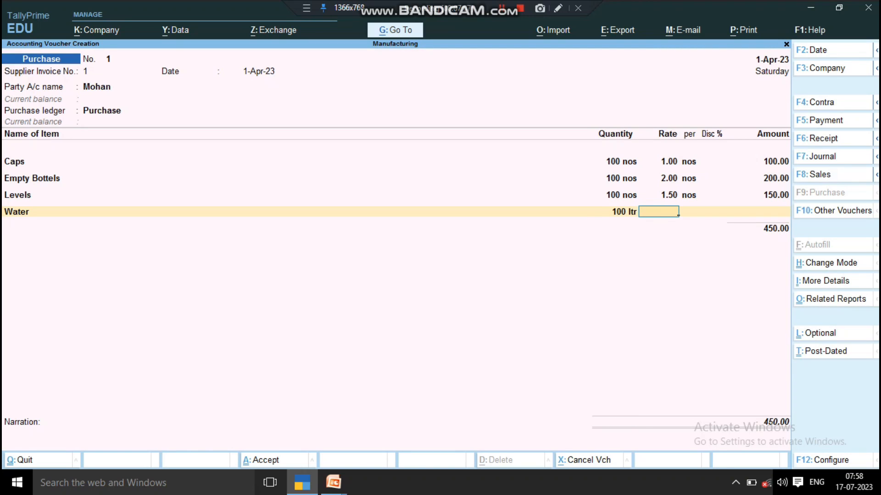
type("2")
key("BackSpace")
type("3")
key("Return")
key("Return")
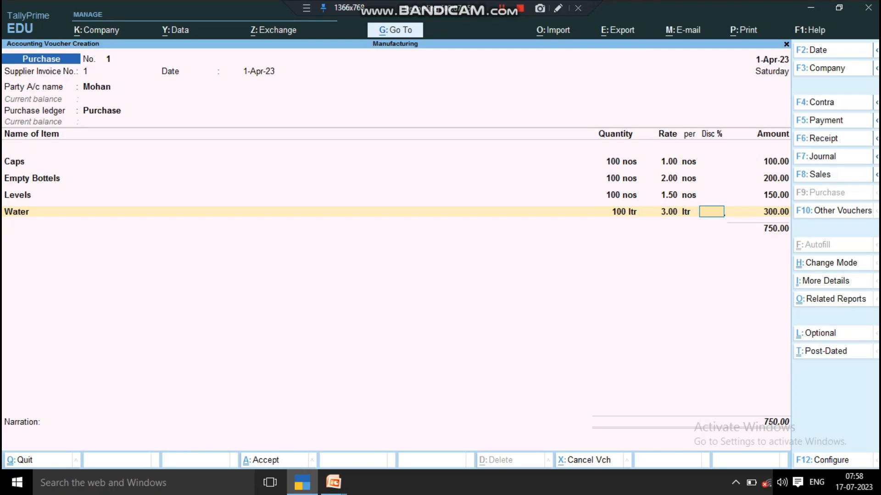
key("ctrl")
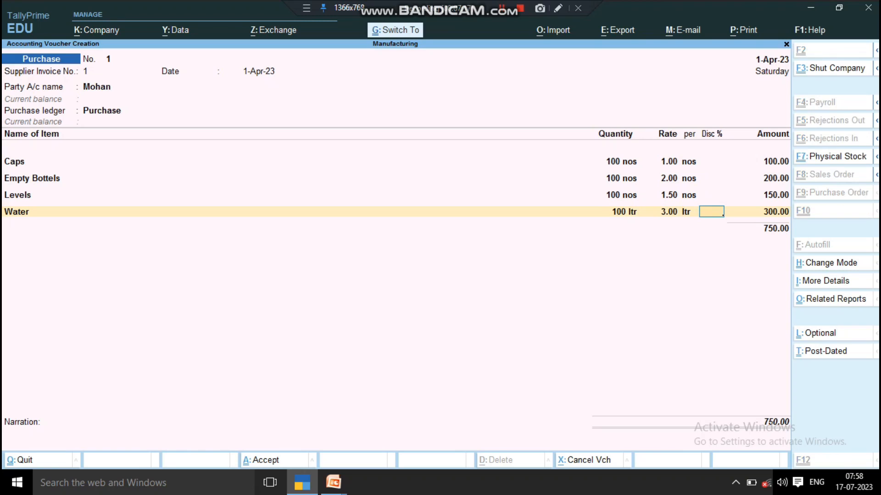
key("ctrl+a")
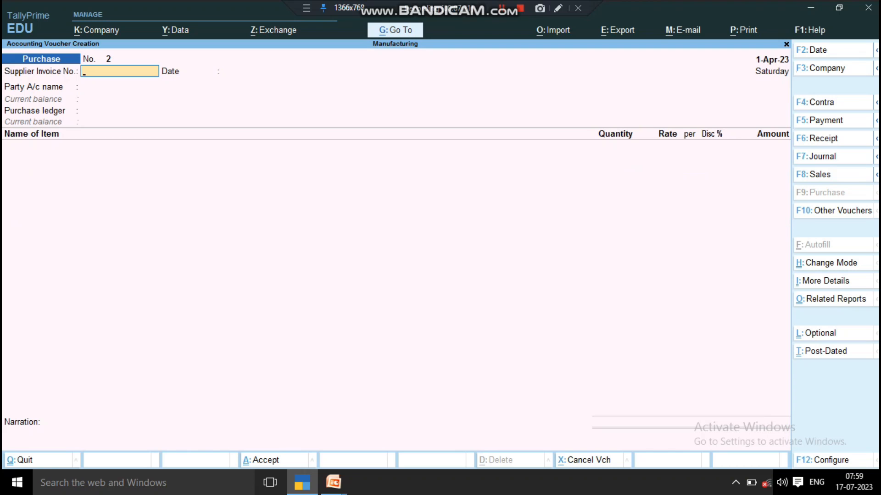
- Quit voucher creation and review each raw material's closing quantity, rate and value in the Stock Summary report
key("Escape")
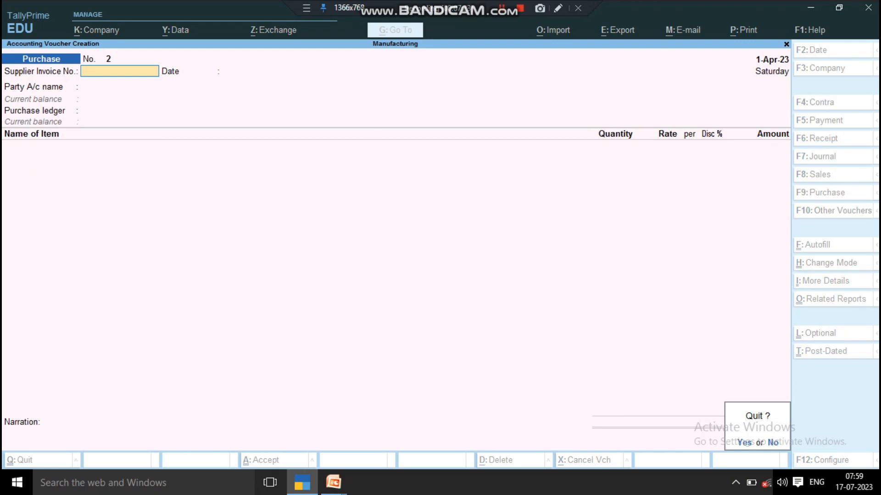
key("y")
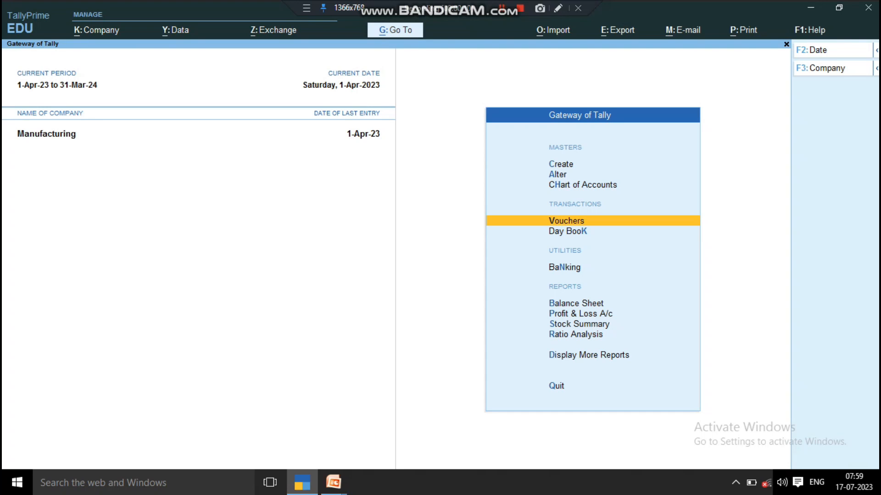
key("Down")
key("Down")
key("Down")
key("Down")
key("Down")
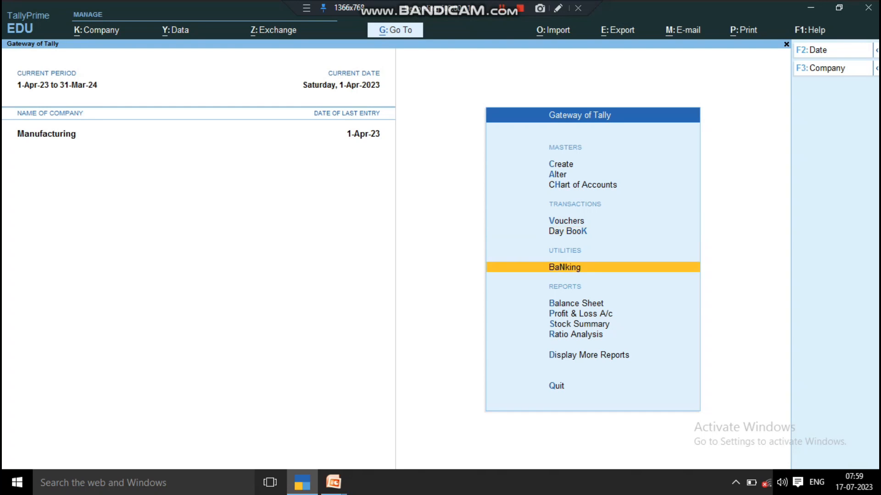
key("Return")
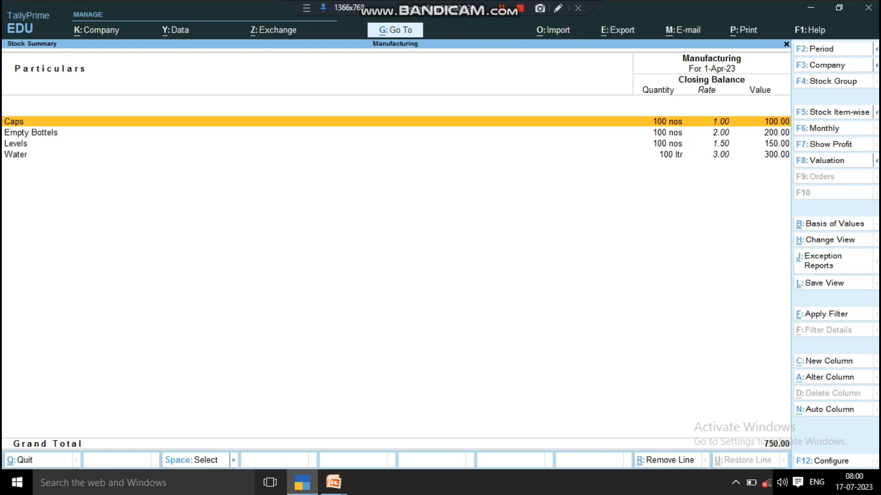
key("Down")
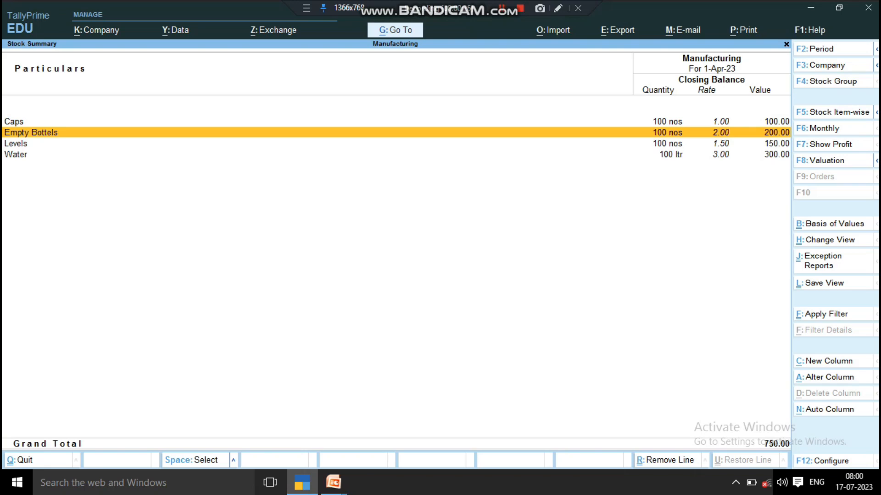
key("Down")
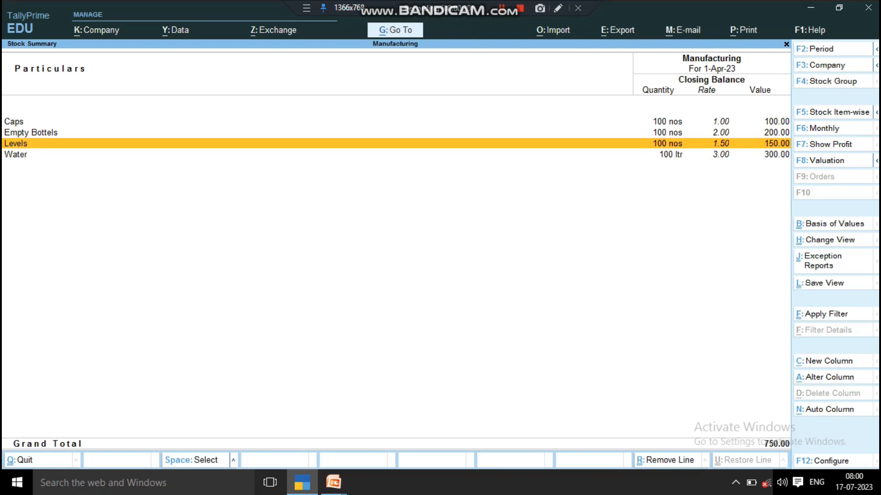
key("Down")
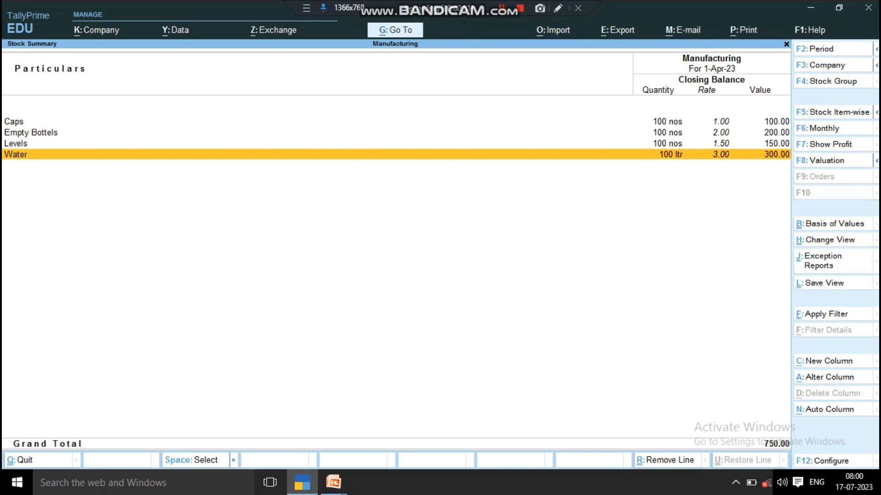
key("Escape")
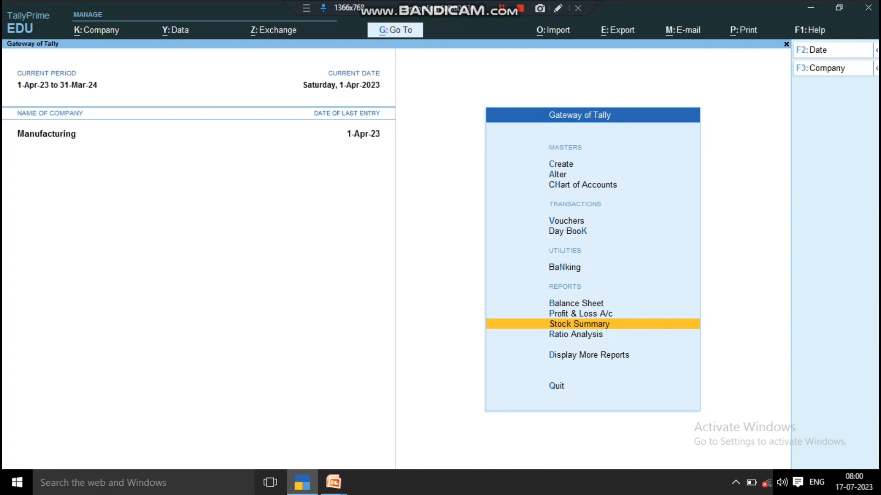
- Start a new stock item named Bisleri under the Primary group, without an alias or description
key("Up")
key("Up")
key("Up")
key("Up")
key("Up")
key("Up")
key("Up")
key("Up")
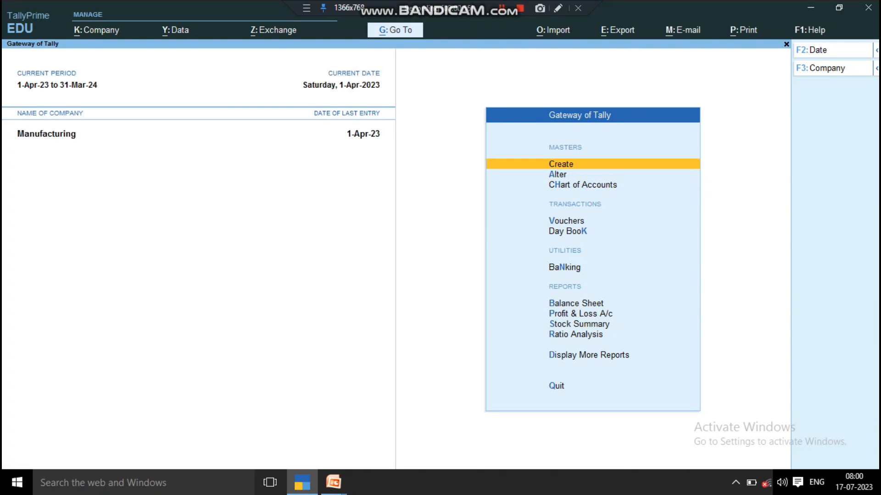
key("Return")
key("Down")
key("Down")
key("Down")
key("Down")
key("Down")
key("Down")
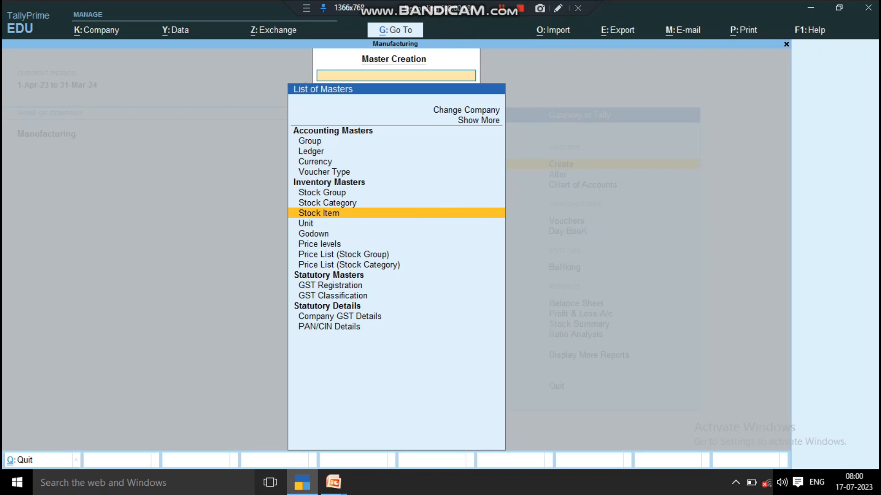
key("Return")
type("Bis")
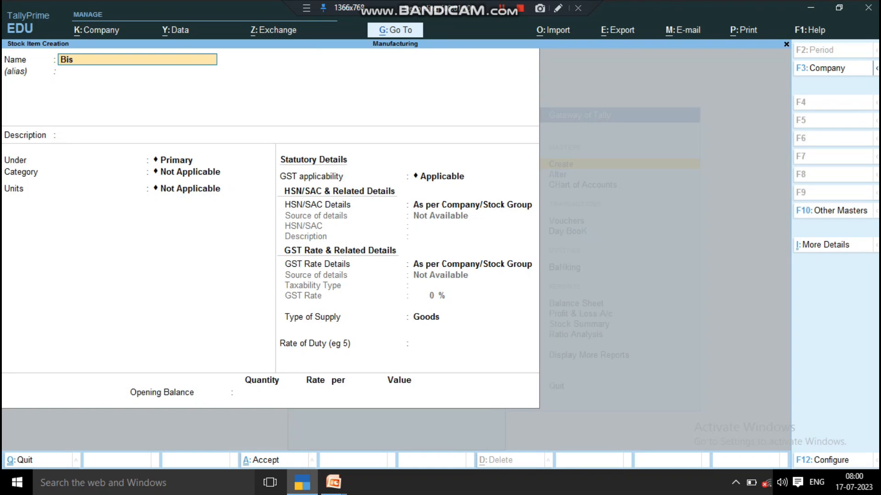
type("le")
key("Return")
key("Return")
key("Return")
key("Return")
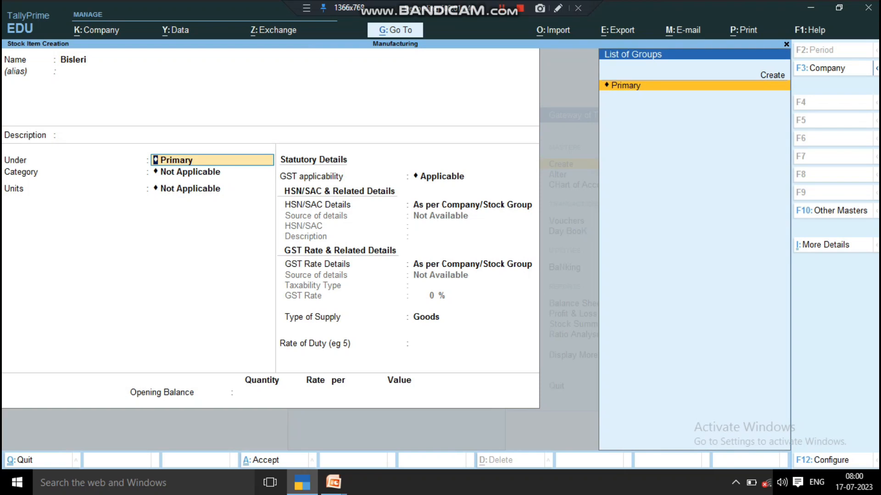
key("Return")
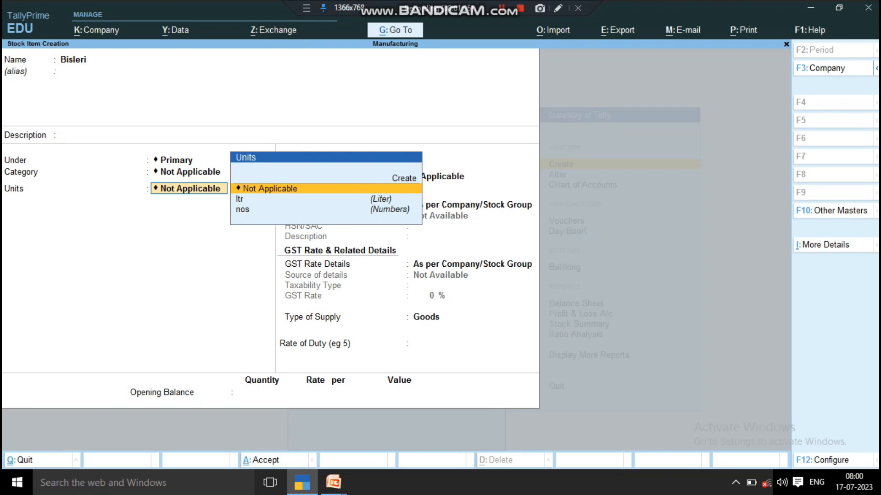
- Create the simple unit pcs for Bisleri with formal name Pieses, UQC PCS-PIECES and 0 decimal places
key("Down")
key("Up")
key("Up")
key("Return")
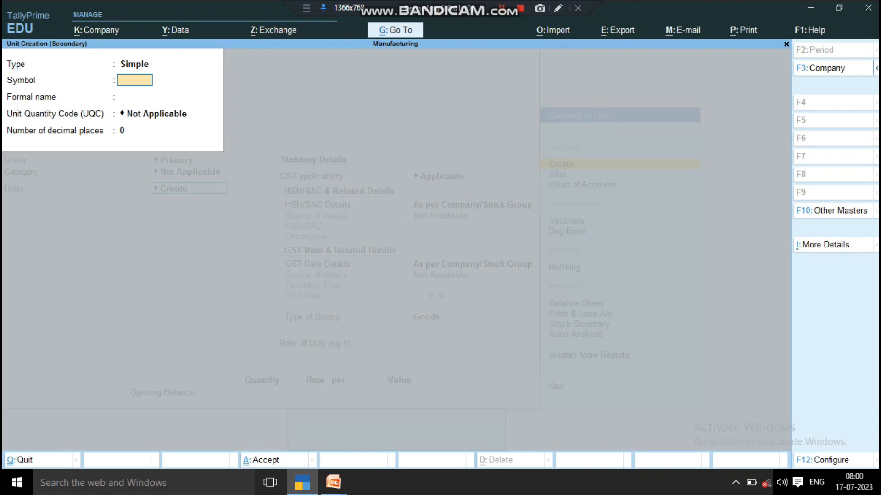
type("pcs")
key("Return")
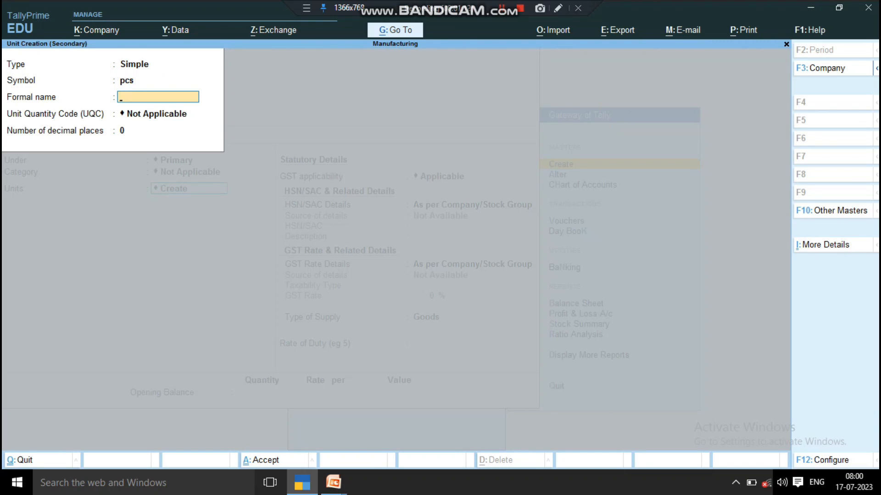
type("Pieses")
key("Return")
type("pcs")
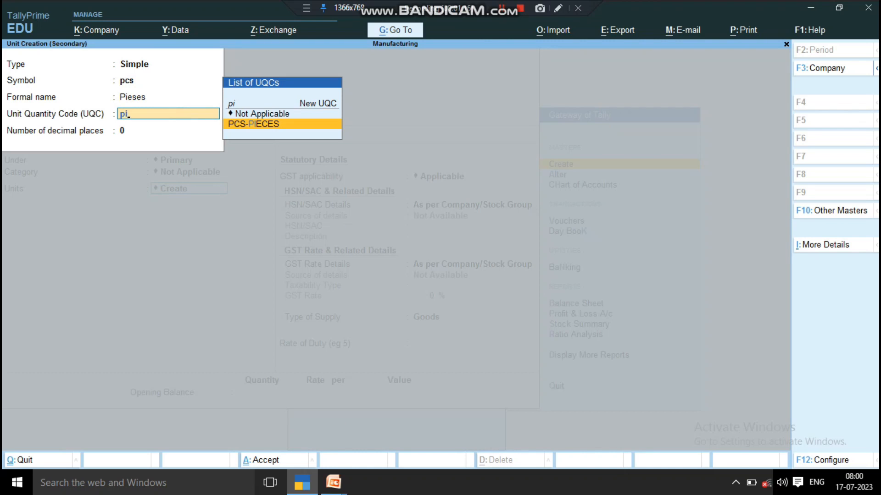
key("Return")
key("Return")
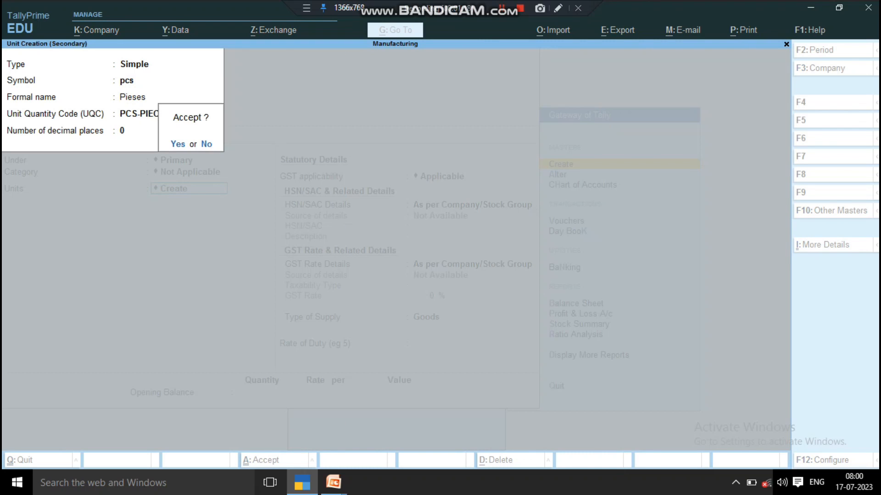
key("Return")
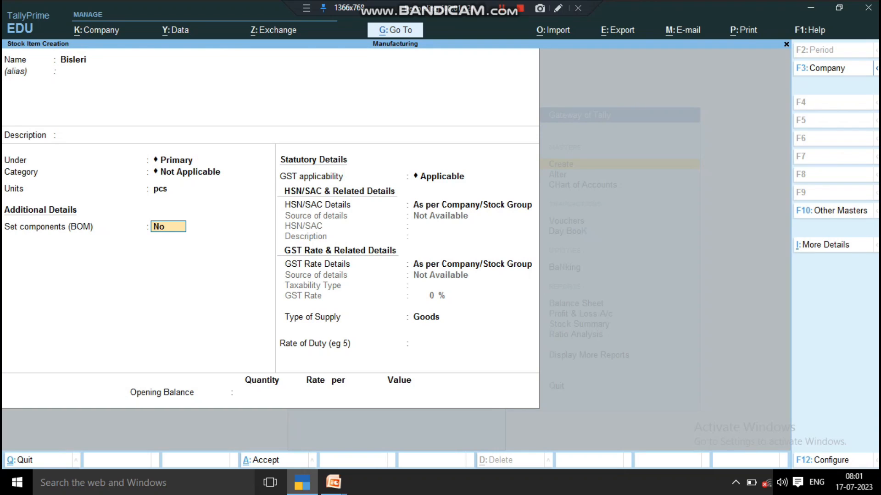
- Check the Set Components List (Bill of Materials) option in the stock item configuration and return to the Bisleri item
key("Delete")
key("BackSpace")
key("Return")
key("F12")
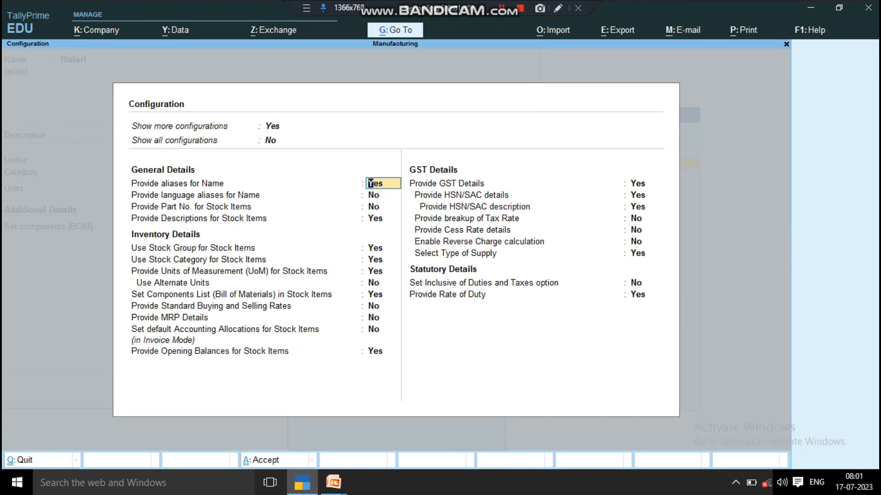
key("Return")
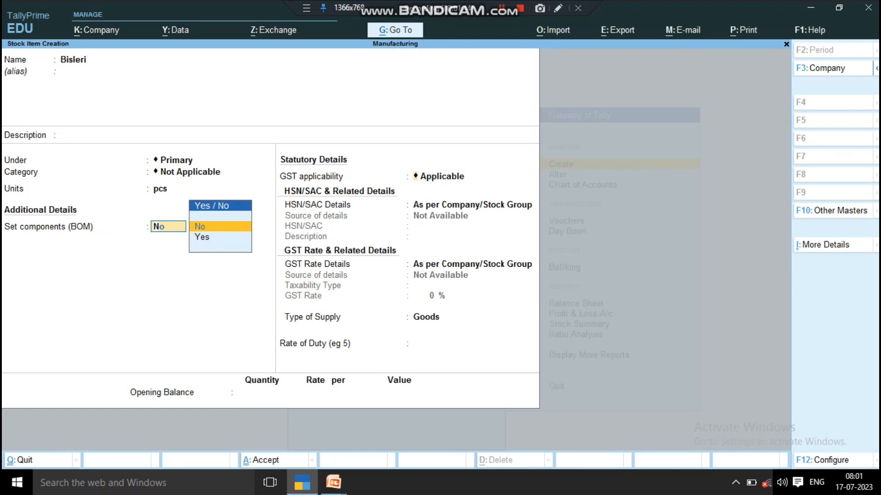
- Set the components (BOM) option of Bisleri to Yes to open its BOM list
key("Return")
key("BackSpace")
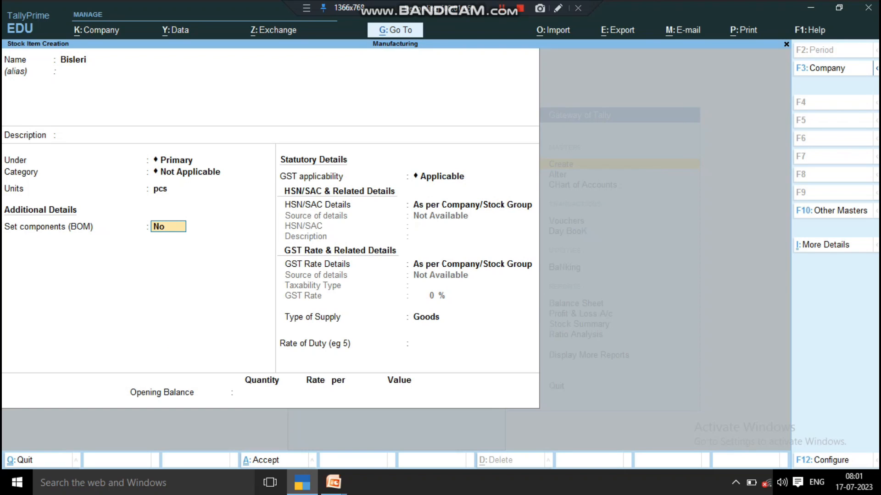
type("y")
key("Return")
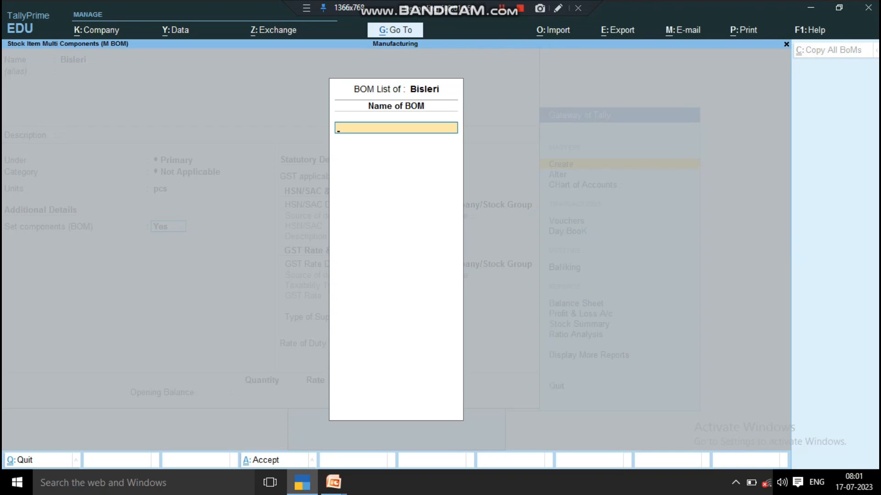
- Create a BOM named 1 for Bisleri with 1 pcs as the unit of manufacture
type("1")
key("Return")
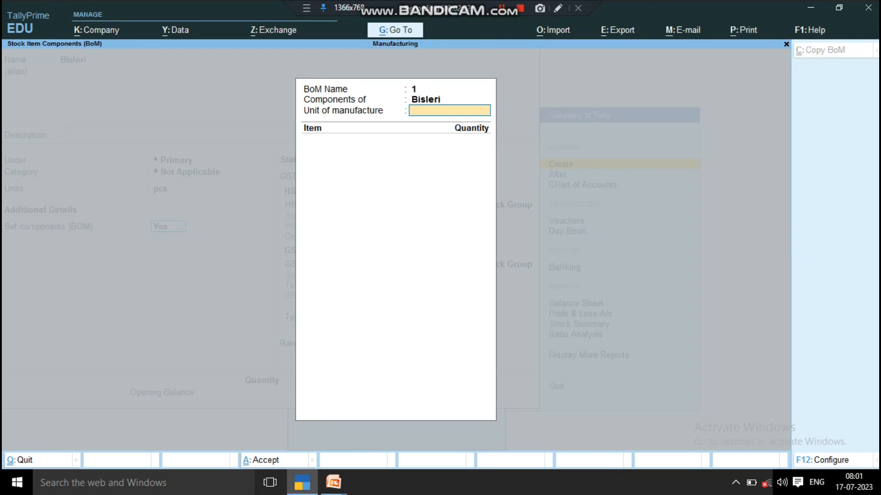
type("1")
key("Return")
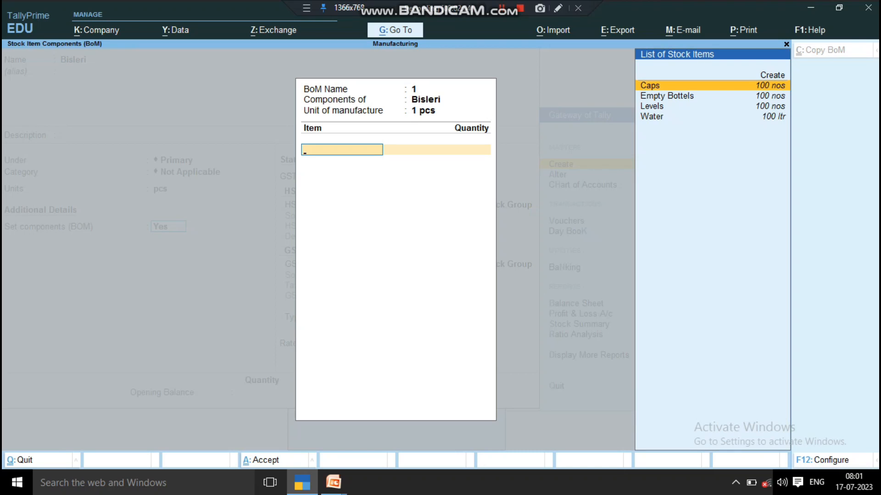
- Add the components Caps with quantity 10 nos and Empty Bottels with quantity 10 nos to the BOM
key("Return")
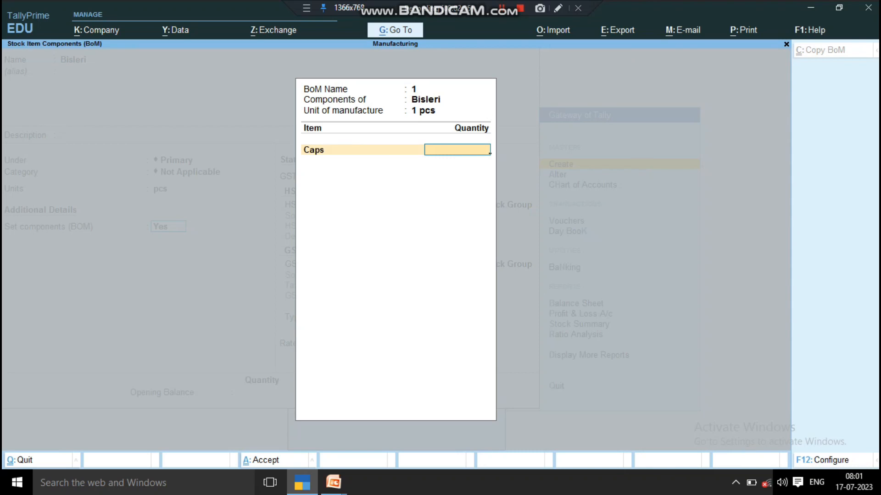
type("10")
key("Return")
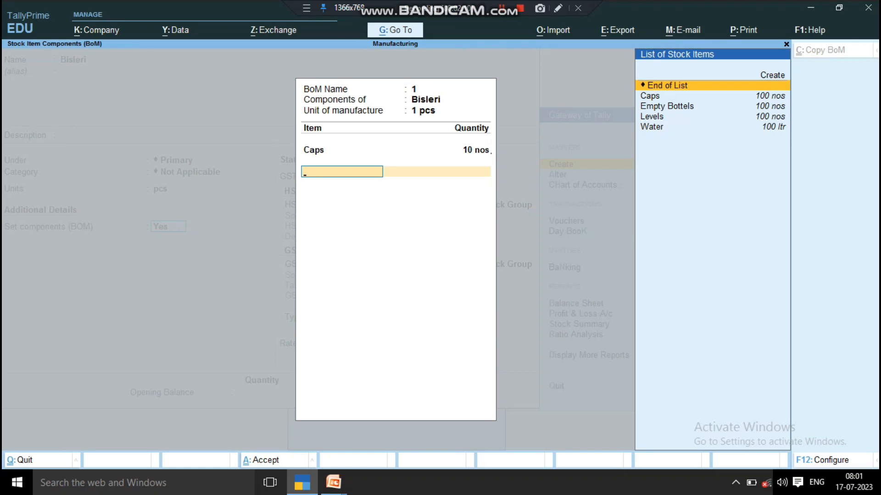
key("Down")
key("Down")
key("Return")
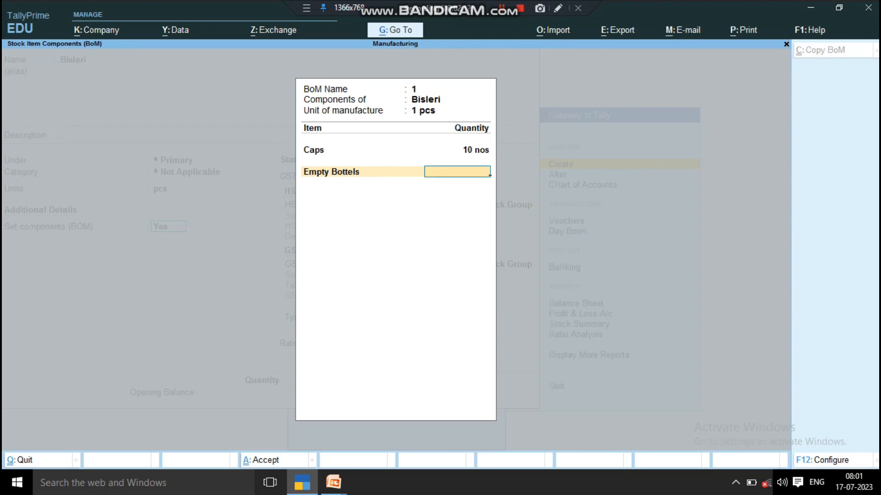
type("10")
key("Return")
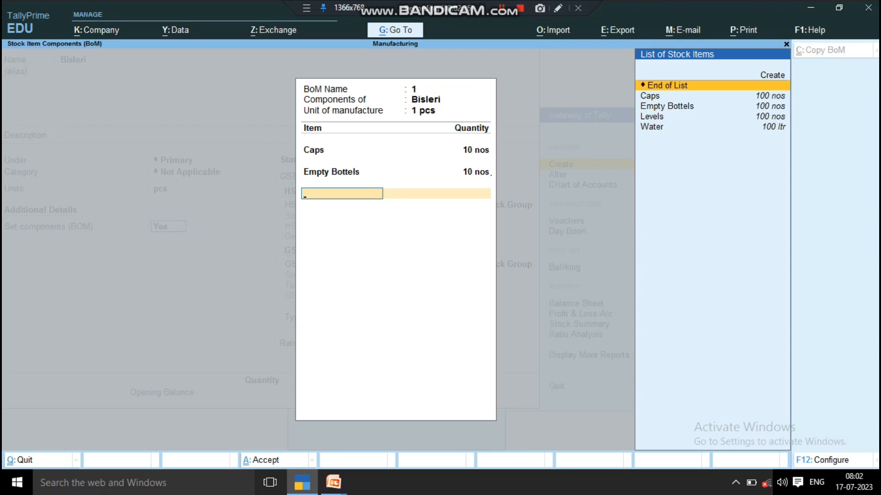
- Add the components Levels with quantity 10 nos and Water with quantity 10 ltr to the BOM
key("Down")
key("Down")
key("Down")
key("Return")
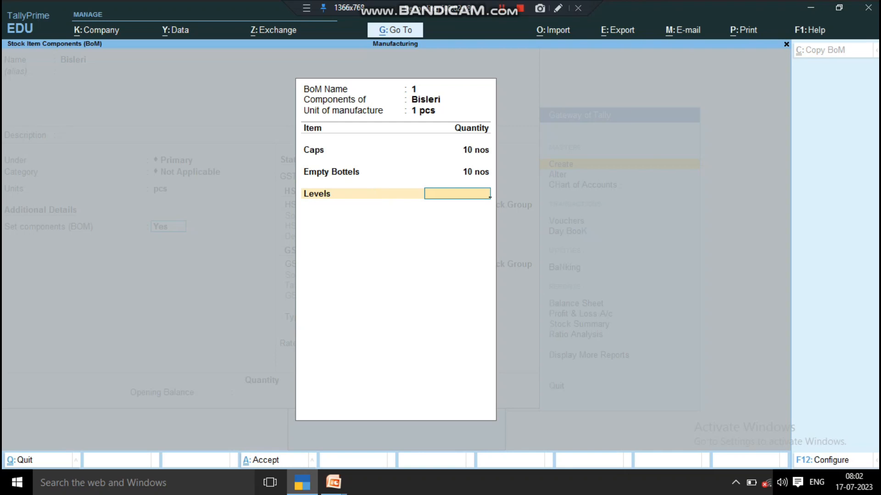
type("10")
key("Return")
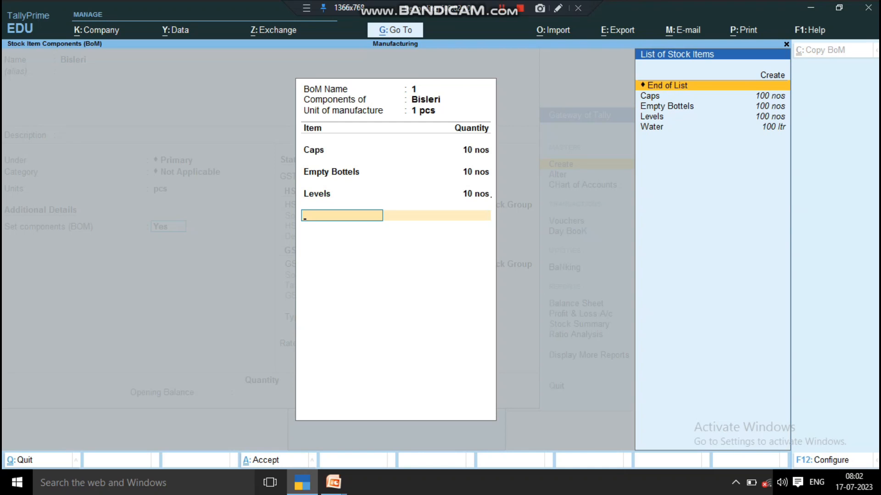
key("Down")
key("Down")
key("Down")
key("Down")
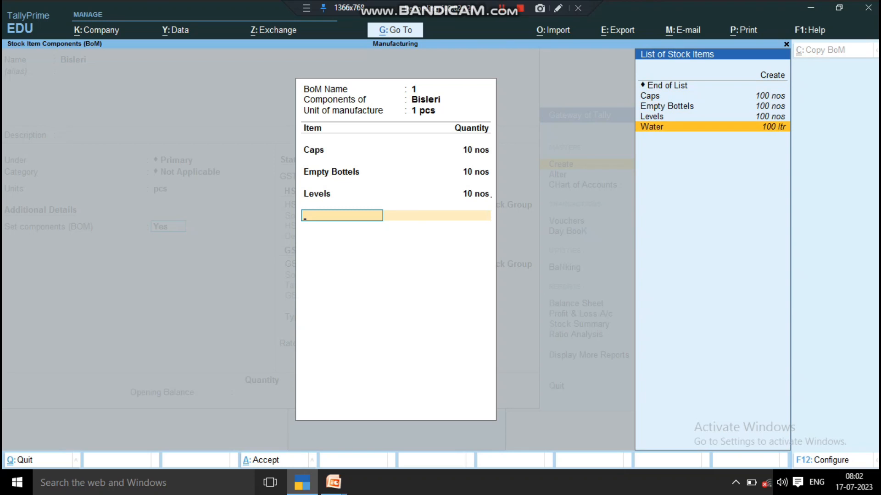
key("Return")
type("10")
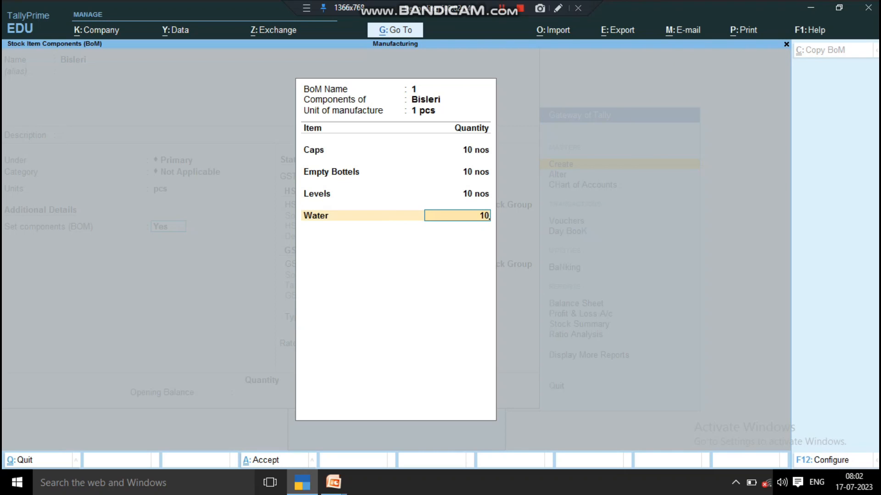
key("Return")
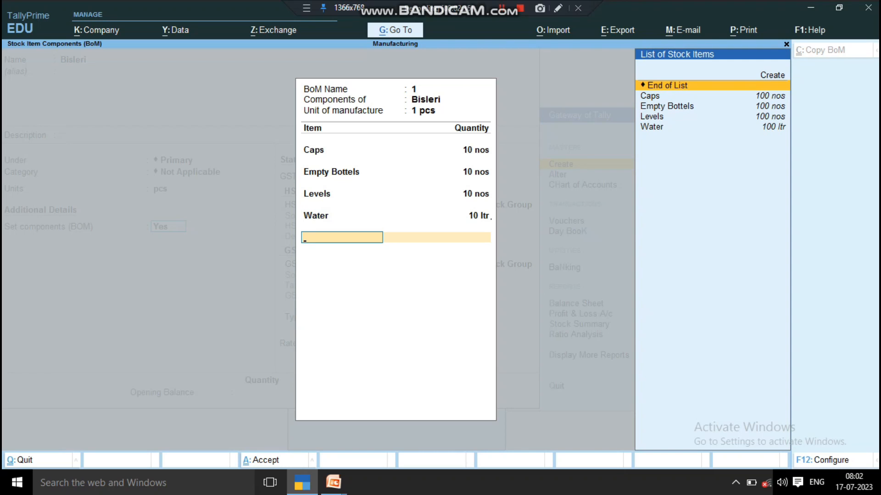
- Set the BOM quantities of Caps and Empty Bottels to 1 nos each
key("Up")
key("Up")
key("Up")
key("Up")
key("Up")
key("Up")
key("Up")
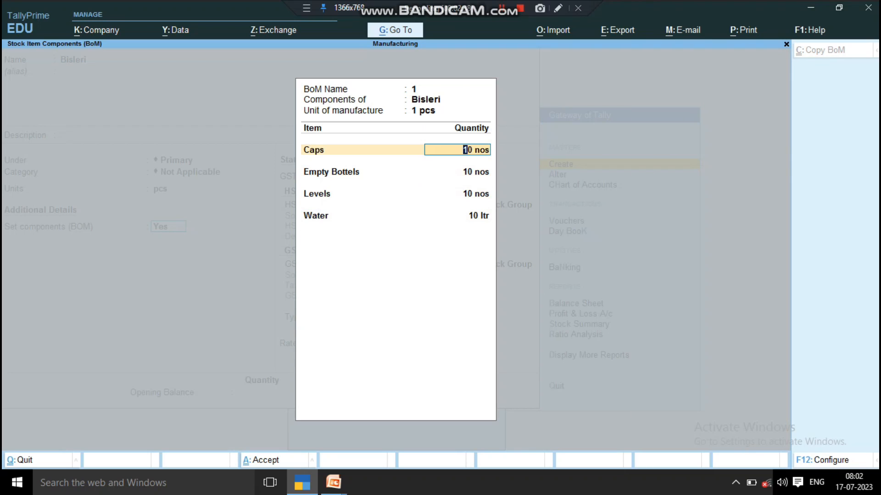
type("1")
key("Return")
key("Return")
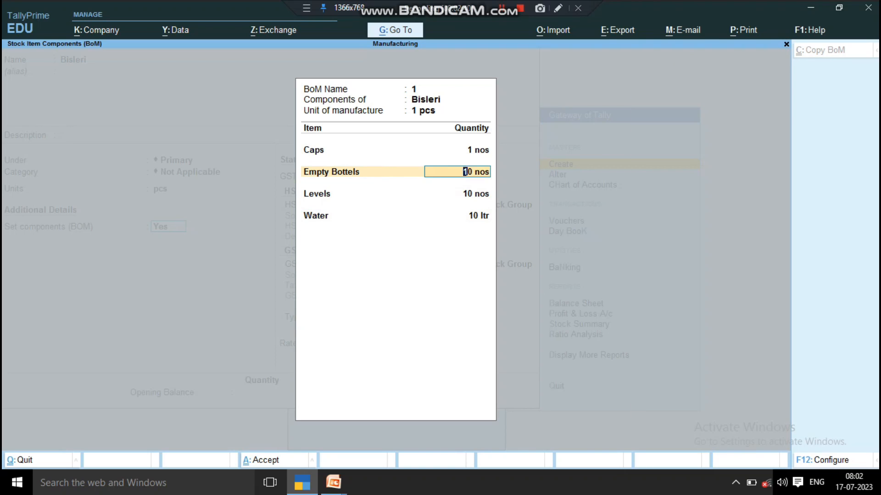
type("1")
- Set the BOM quantity of Levels to 1 nos and of Water to 1 ltr
key("Return")
key("Return")
type("1")
key("Return")
key("Return")
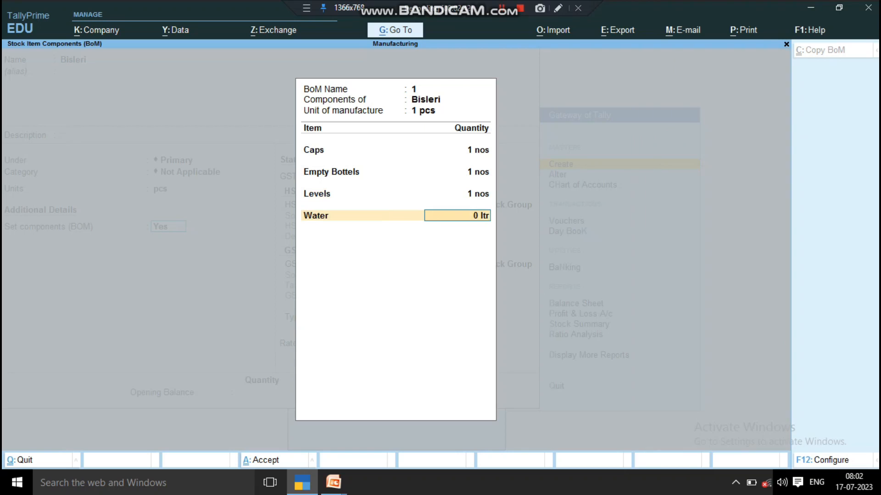
type("1")
key("Return")
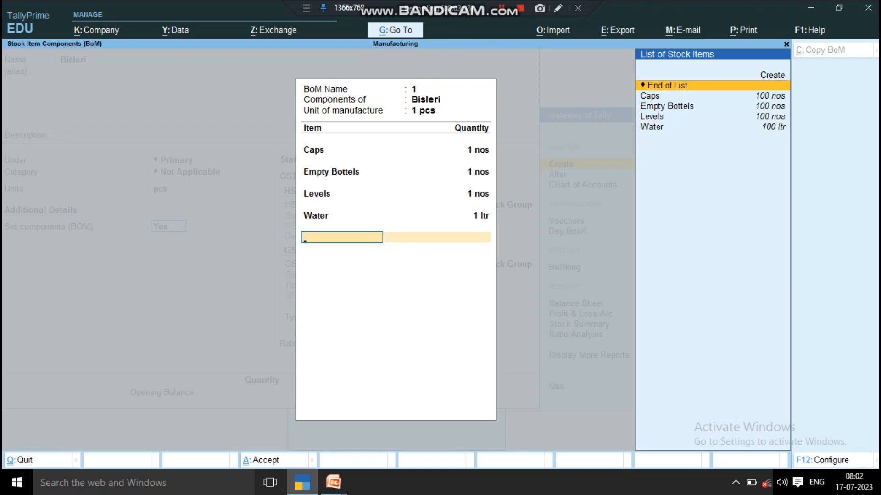
- End the component list, save the Bisleri stock item and return to the Gateway of Tally
key("Return")
key("Return")
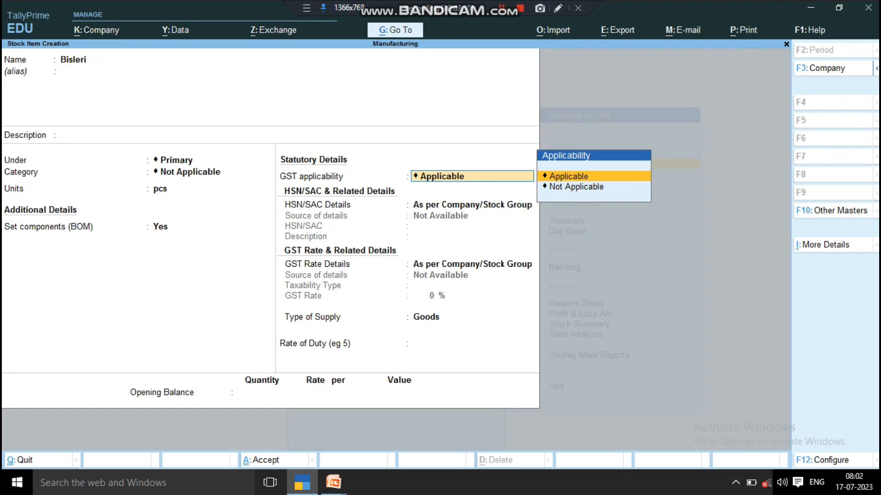
key("ctrl+a")
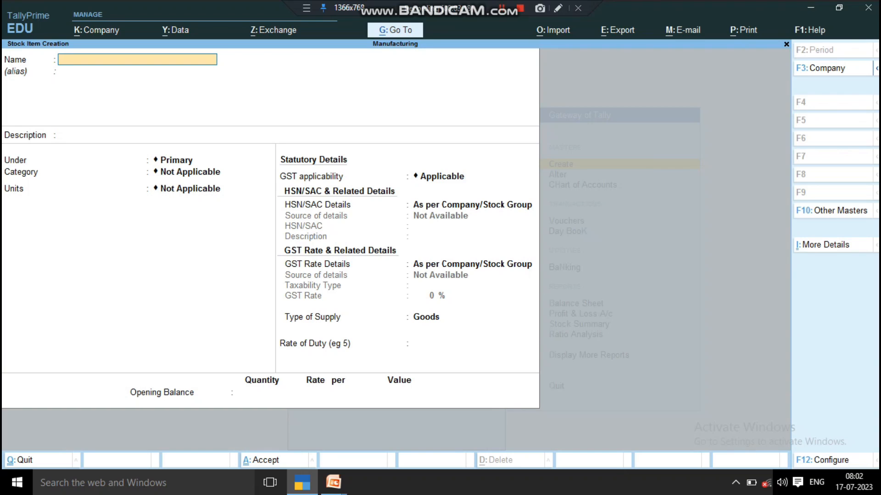
key("Escape")
key("Return")
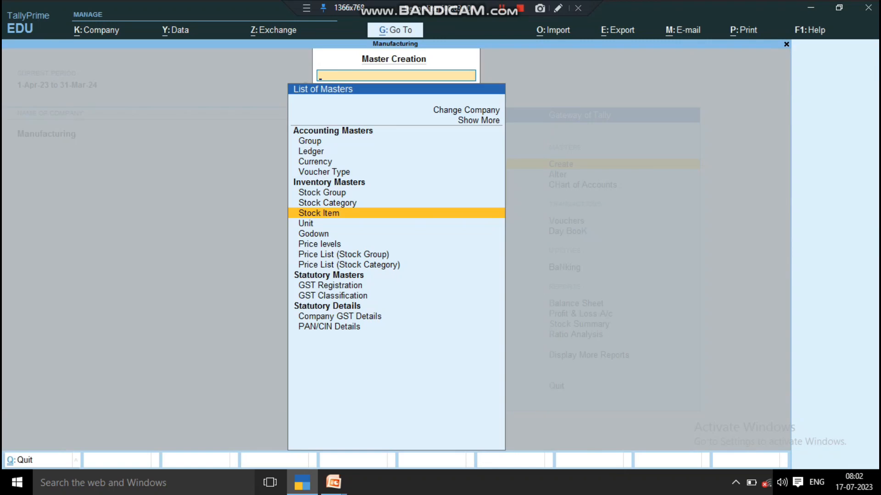
key("Escape")
key("Escape")
key("Escape")
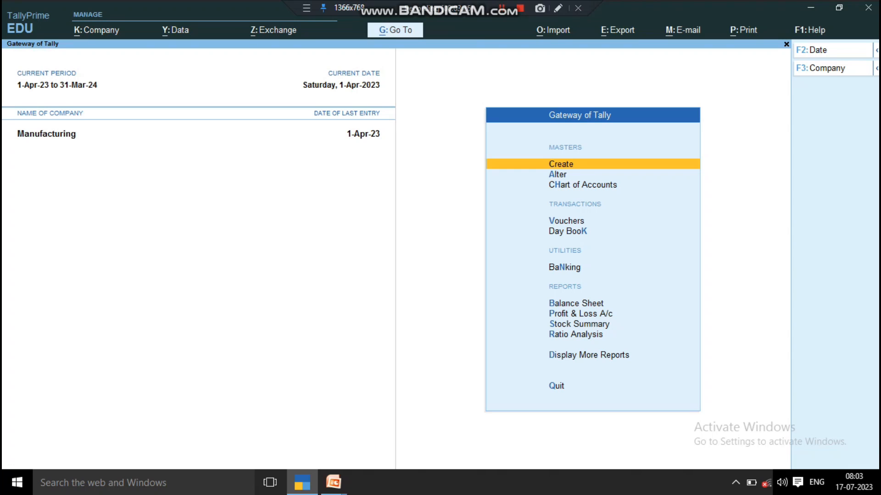
- Expand the list of masters to show more entries and start creating a new voucher type
key("Return")
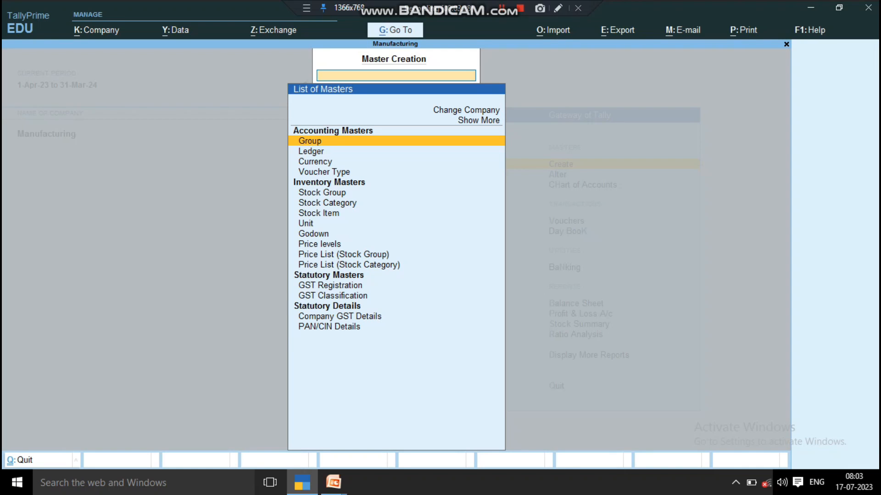
key("Up")
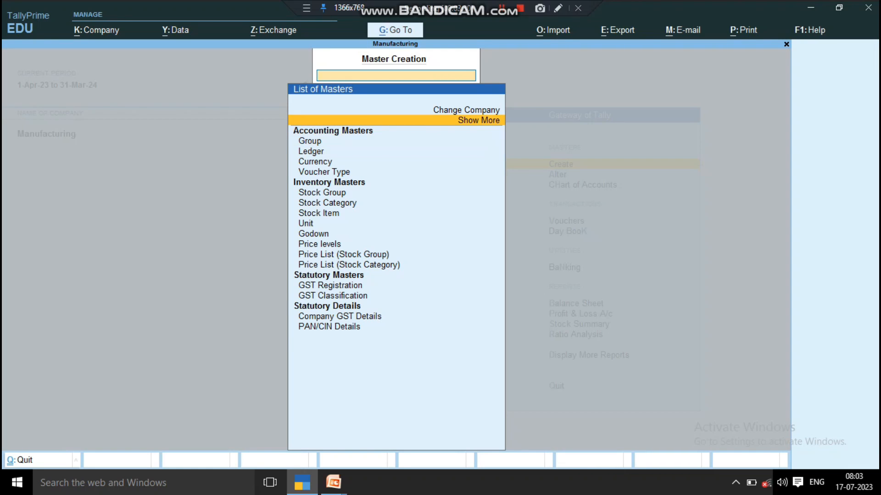
key("Return")
key("Down")
key("Down")
key("Down")
key("Down")
key("Down")
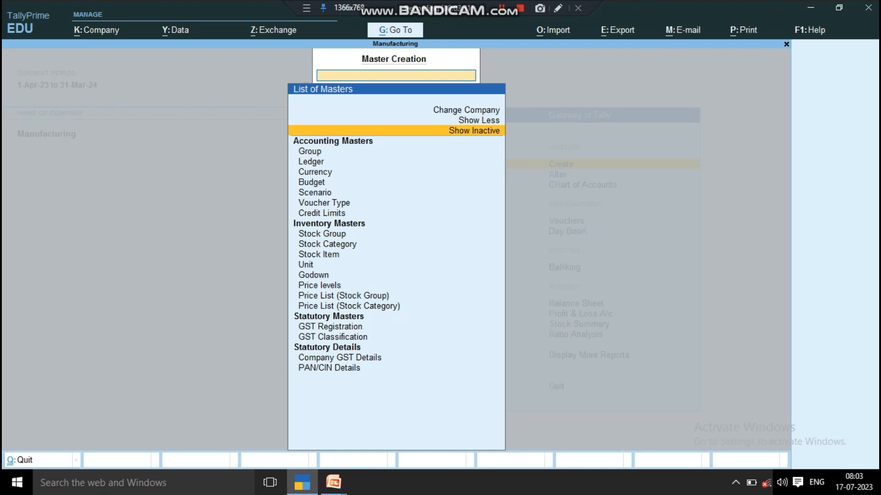
key("Down")
key("Down")
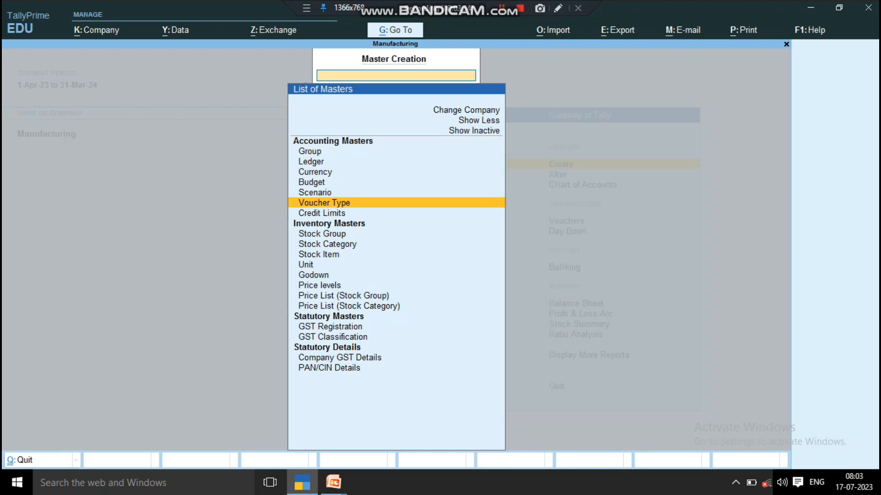
key("Return")
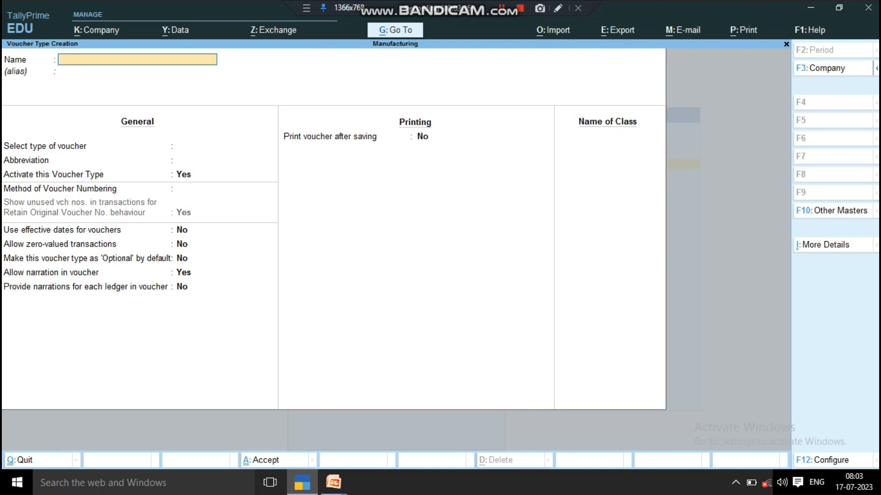
- Name the voucher type Manufacturing Journal, without an alias, and select Stock Journal as its type of voucher
type("Manufacturing Journal")
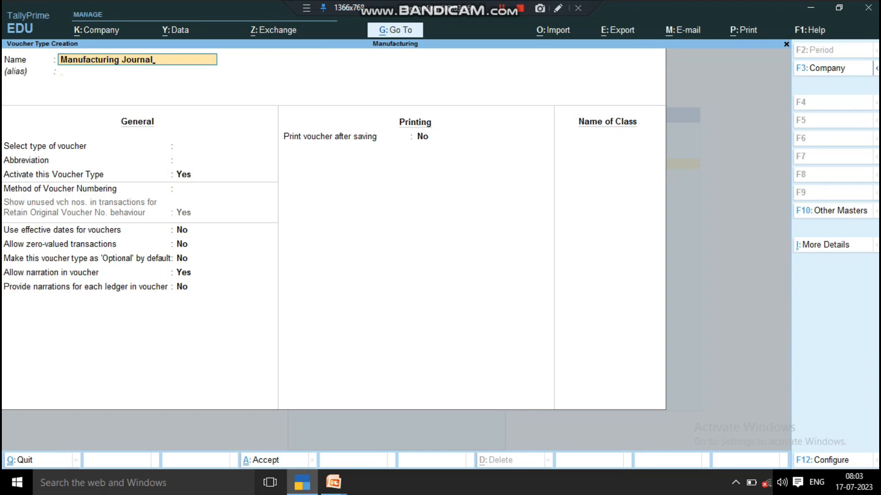
key("Return")
key("Return")
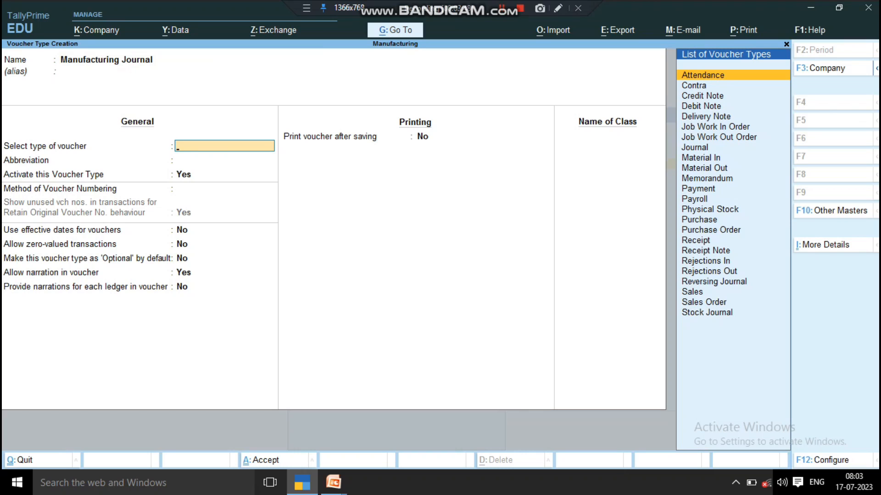
type("S")
key("Down")
key("Down")
key("Down")
key("Down")
key("Down")
key("Down")
key("Down")
key("Down")
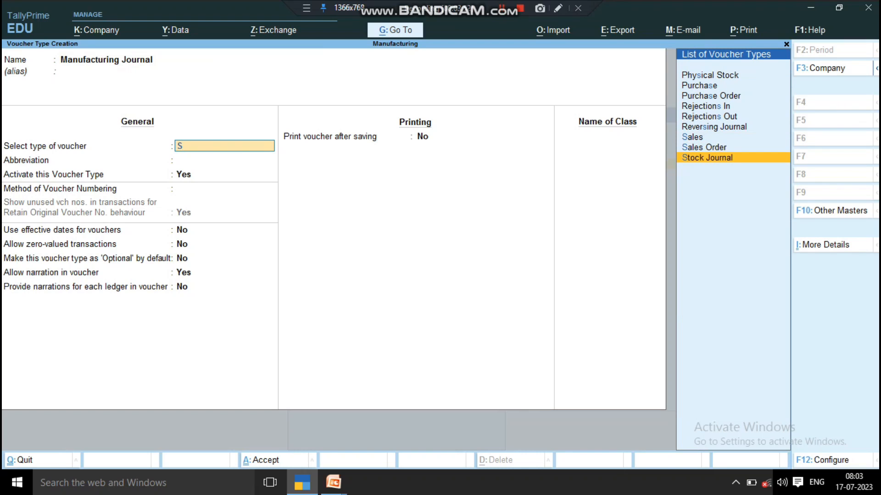
key("Return")
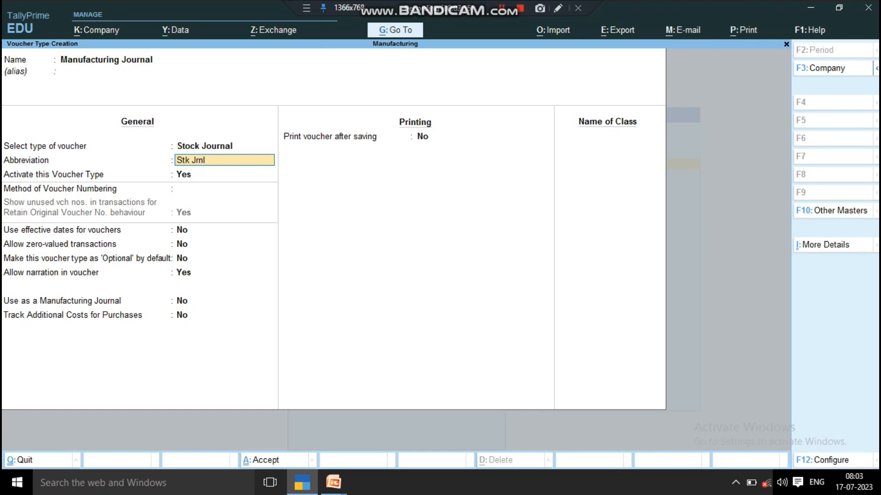
- Keep the default voucher settings, set Use as a Manufacturing Journal to Yes, and save the voucher type, returning to the Gateway of Tally
key("Return")
key("Return")
key("Return")
key("Return")
key("Return")
key("Return")
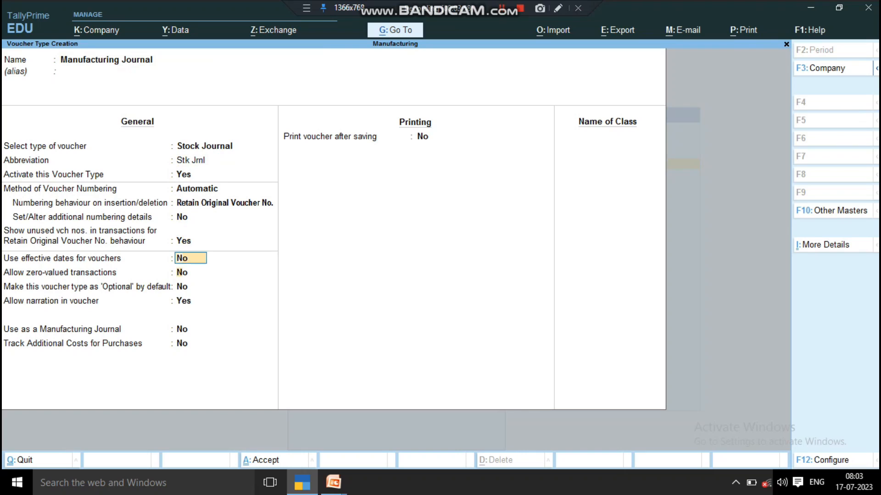
key("Return")
key("Return")
key("Return")
key("Return")
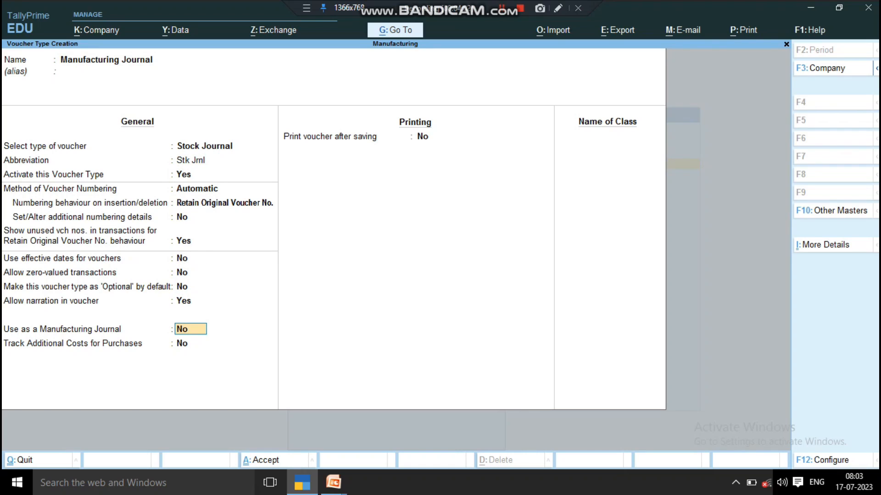
type("y")
key("Return")
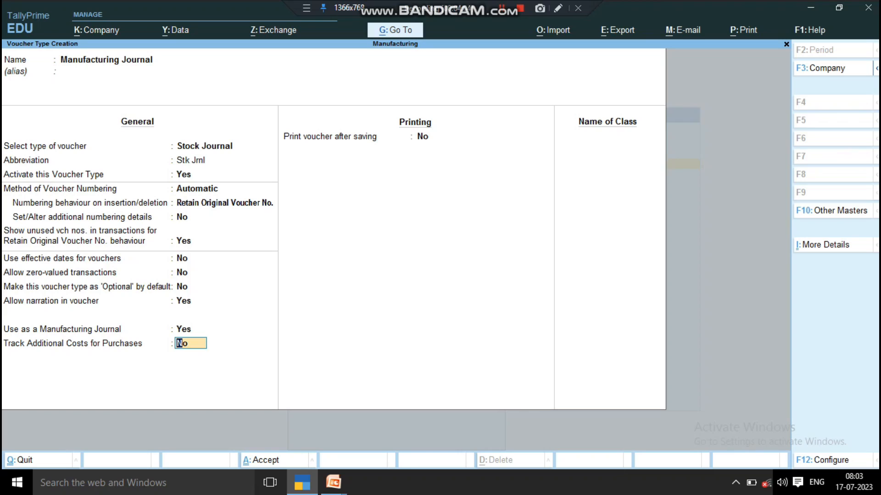
key("ctrl+a")
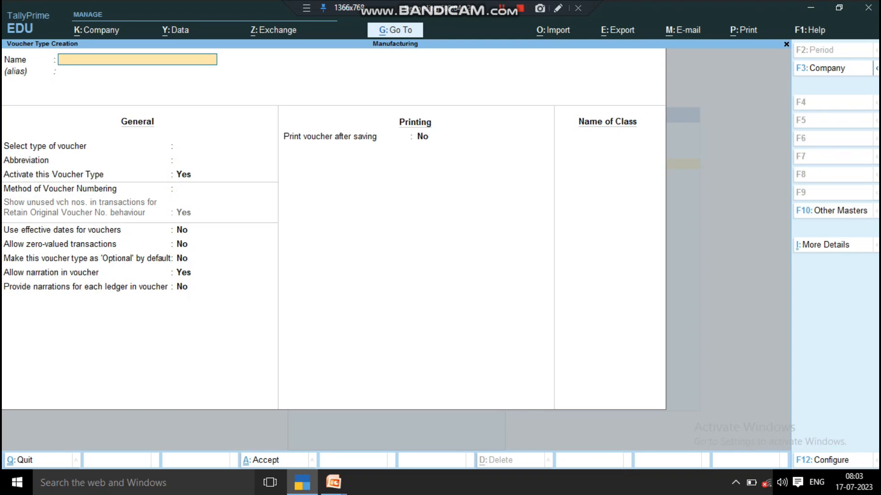
key("Escape")
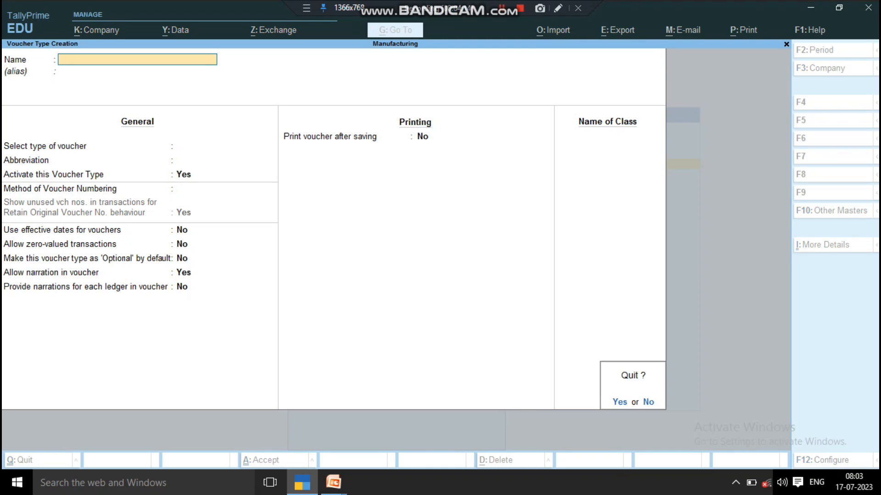
key("Return")
key("Escape")
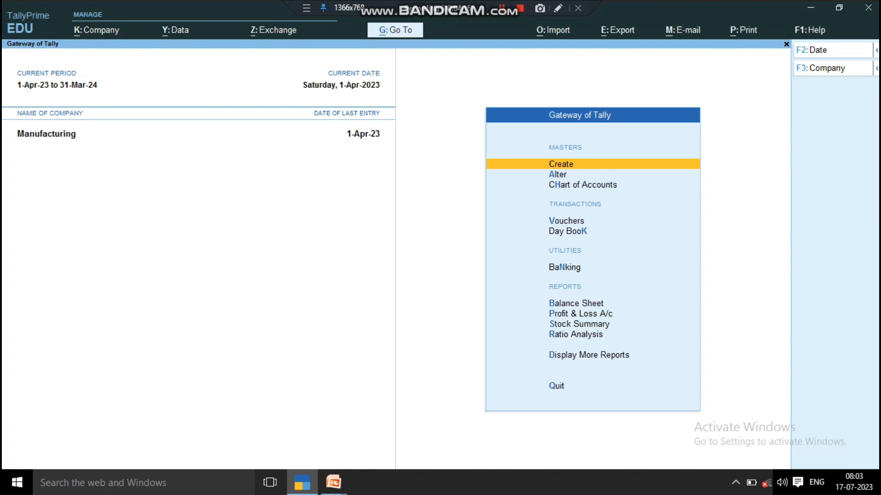
- Start a new voucher from the Gateway of Tally and change its voucher type to Manufacturing Journal
key("Down")
key("Down")
key("Down")
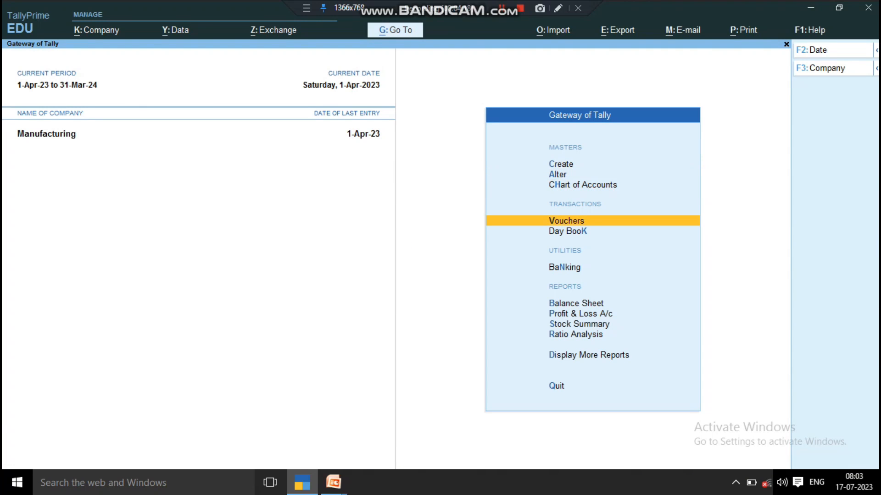
key("Return")
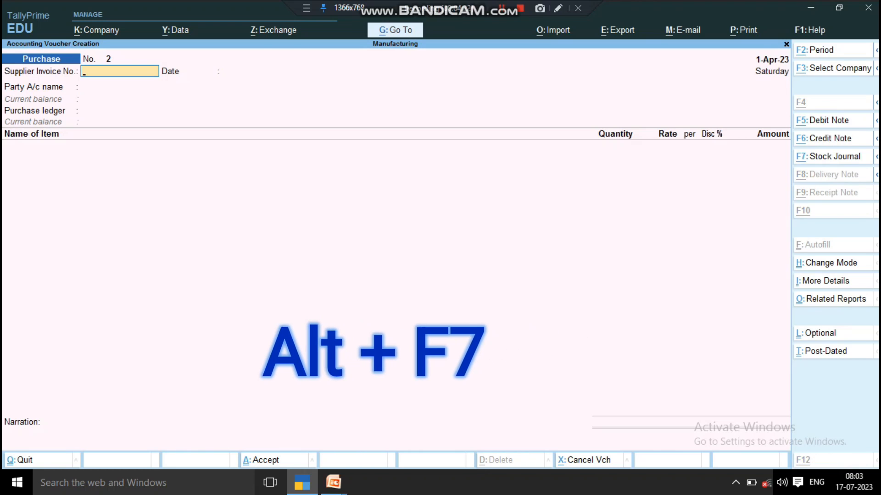
key("alt+F7")
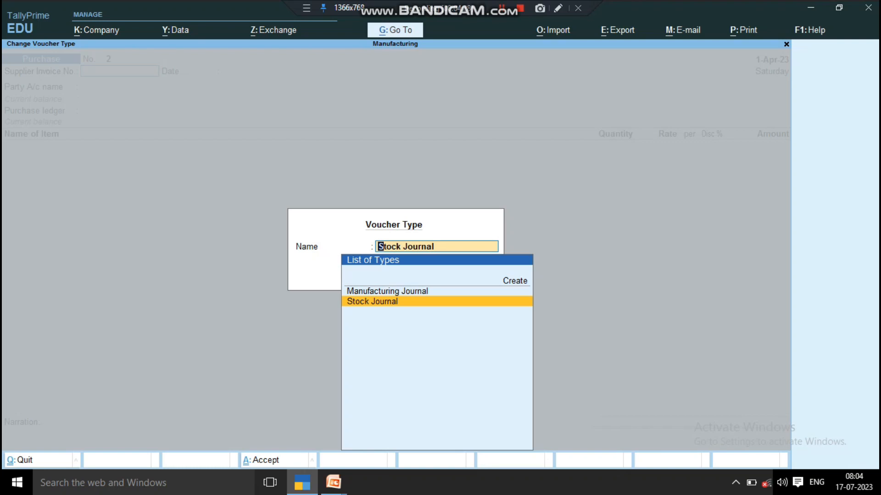
key("Up")
key("Down")
key("Up")
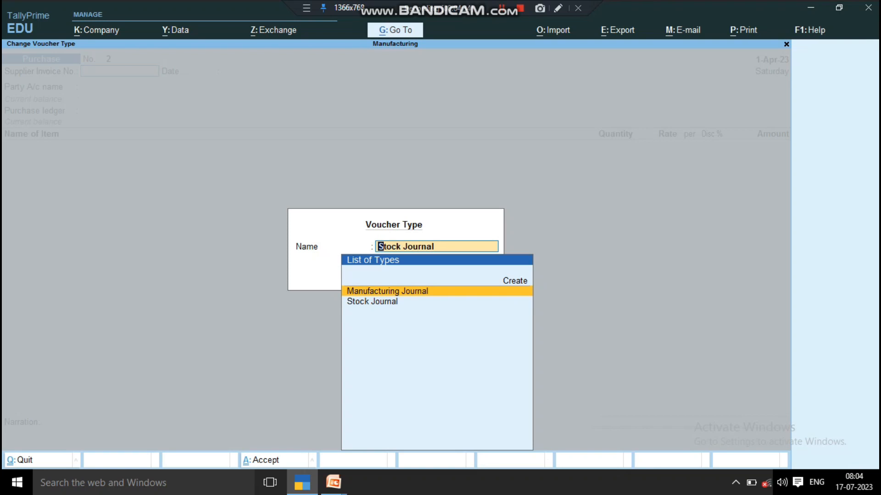
key("Return")
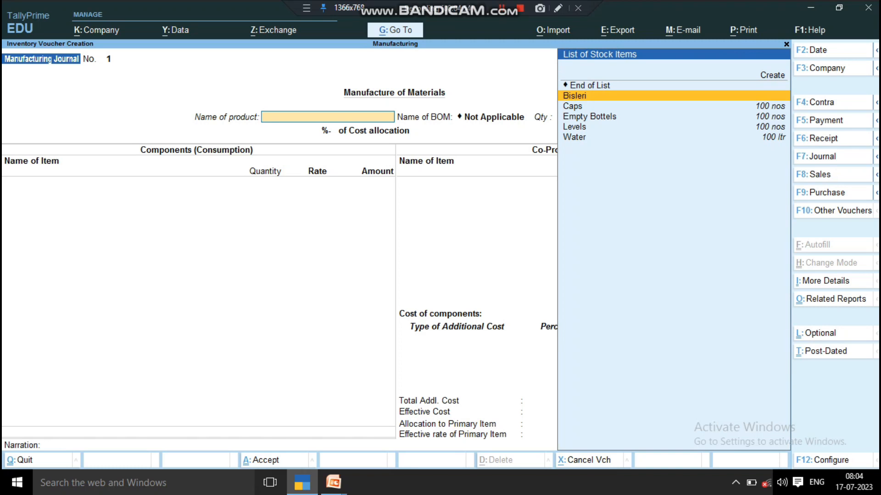
- Choose Bisleri as the product to manufacture, leave its description blank, and set the quantity to 10 pcs
key("Return")
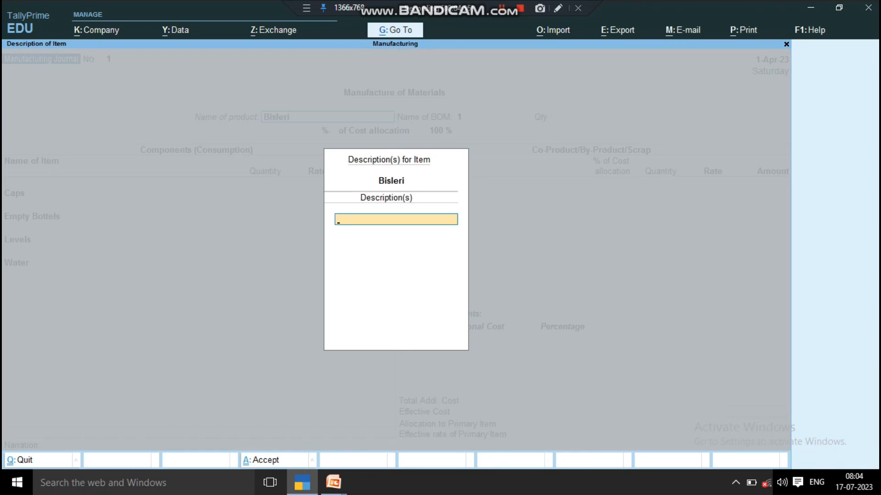
key("Return")
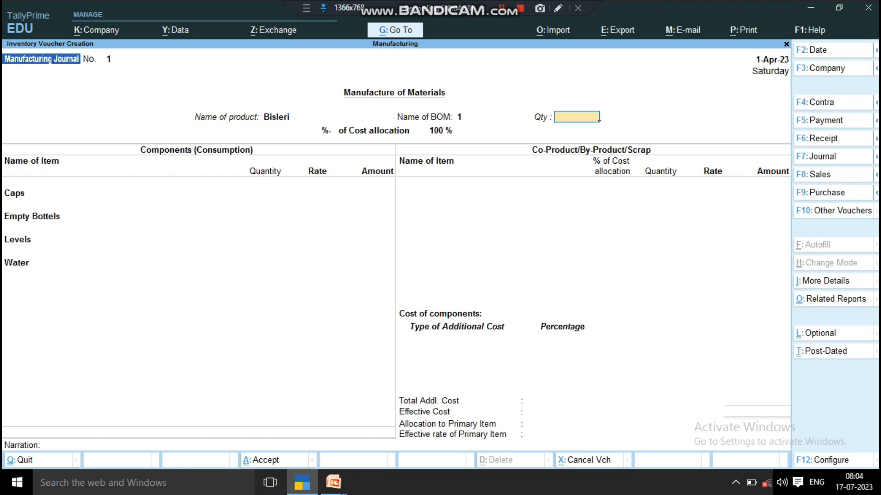
type("10")
key("Return")
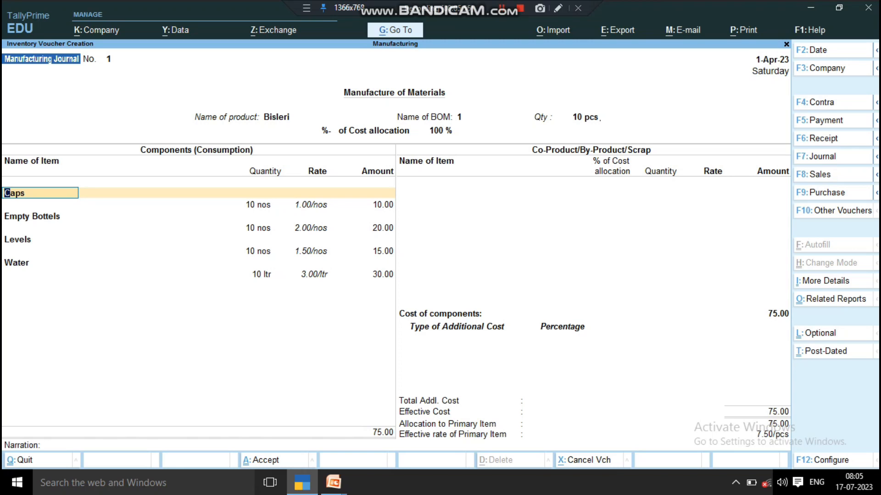
- Accept the Caps, Empty Bottels, Levels and Water components as filled in, and end the component and co-product lists without adding items
key("Return")
key("Return")
key("Return")
key("Return")
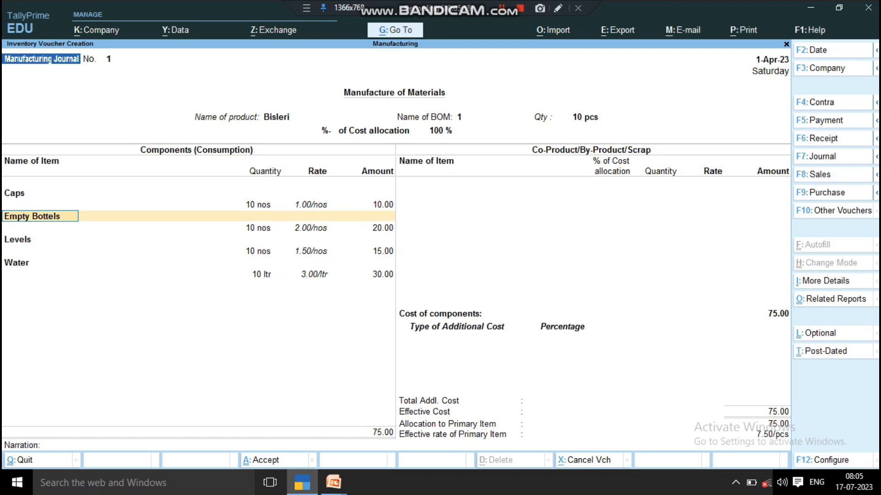
key("Return")
key("Return")
key("Return")
key("Return")
key("Return")
key("Return")
key("Return")
key("Return")
key("Return")
key("Return")
key("Return")
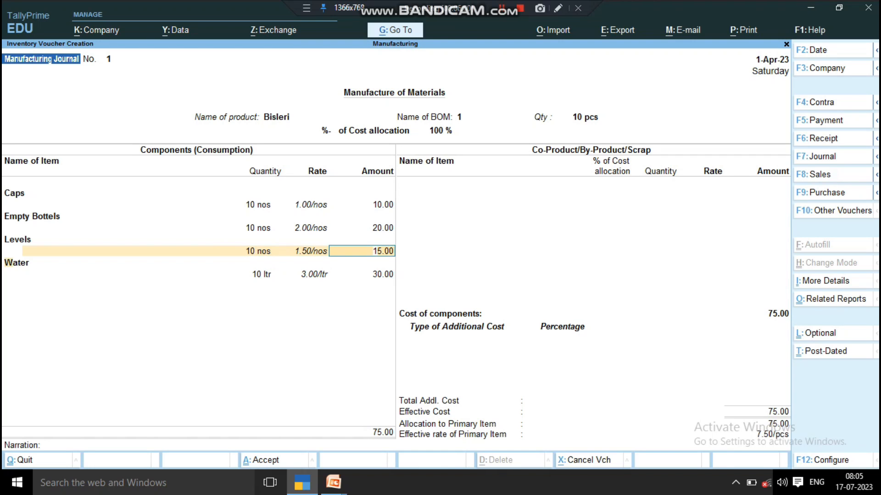
key("Return")
key("Return")
key("Return")
key("Return")
key("Return")
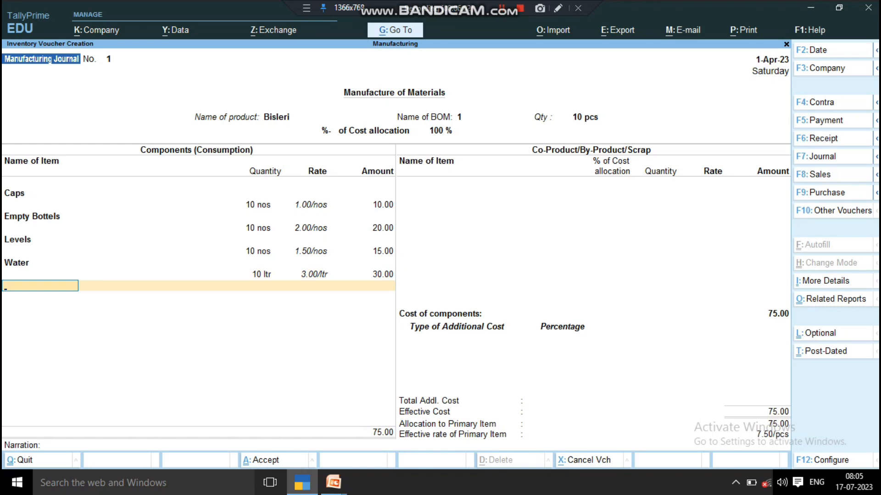
key("Return")
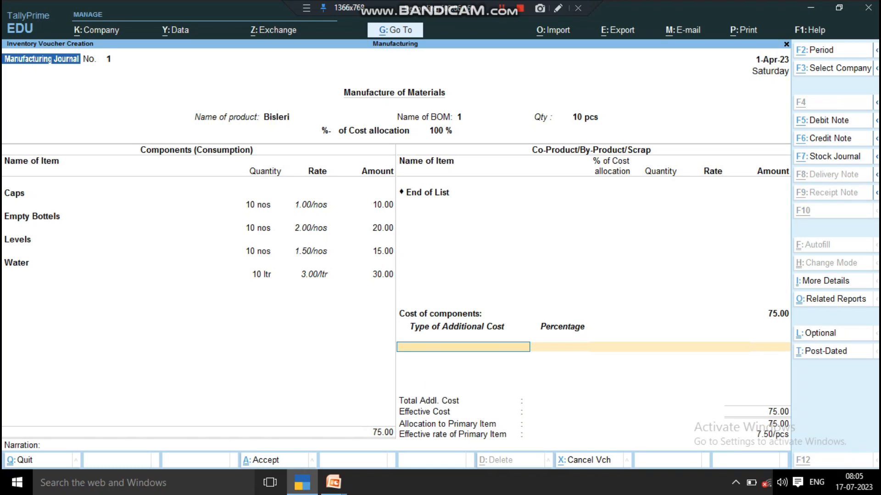
- Start creating a ledger for the voucher's first additional cost and name it Packing Charge, without an alias
key("alt+c")
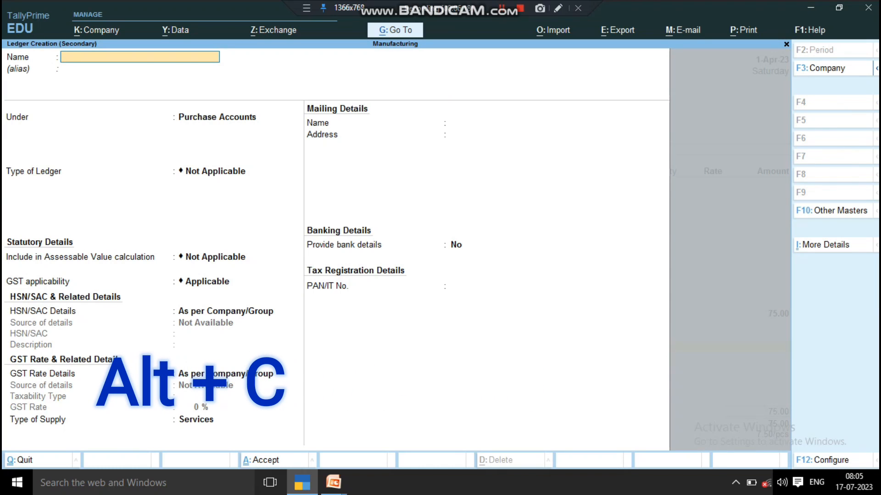
type("Packin")
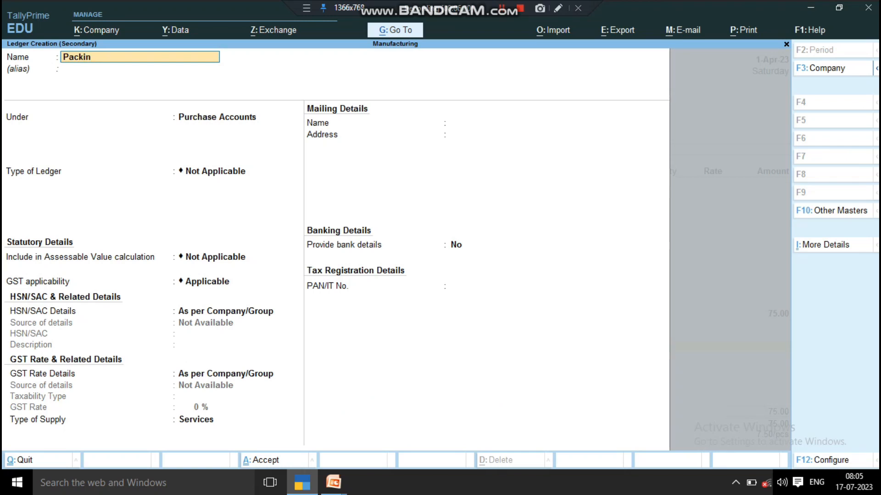
type("g Charge")
key("Return")
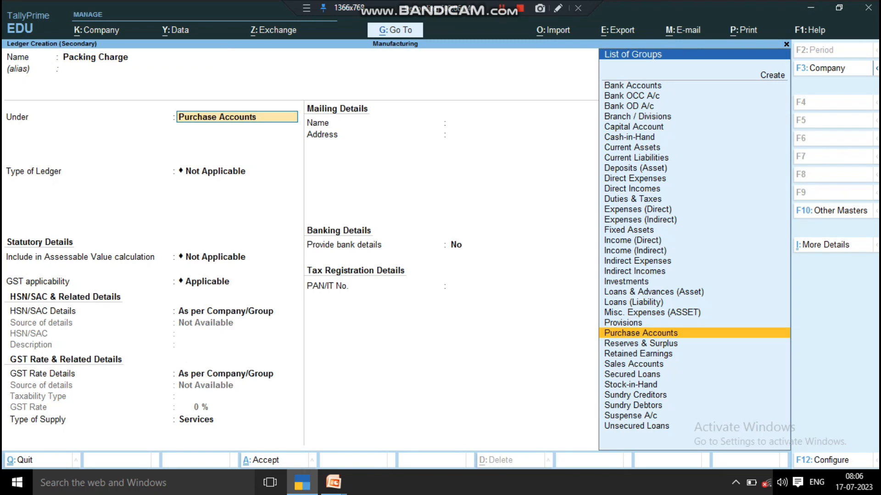
- Save the Packing Charge ledger under Direct Expenses and set its additional cost in the voucher to 1 %
type("D")
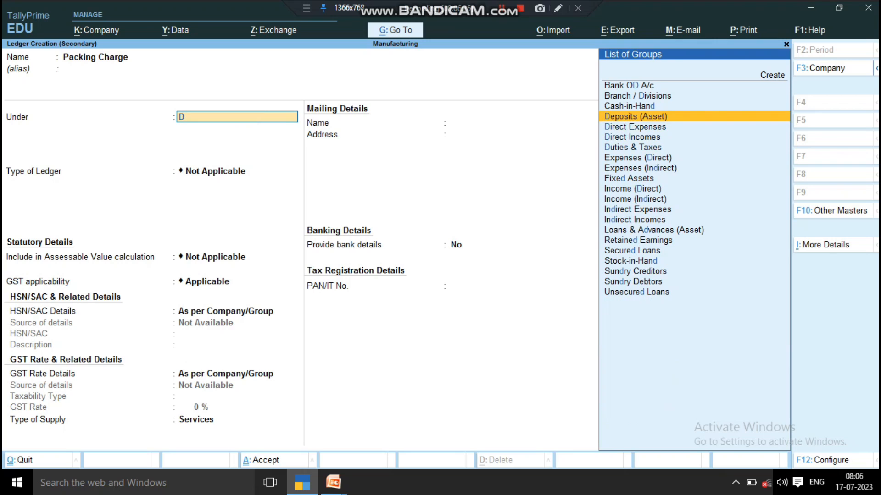
key("Down")
key("Down")
key("Down")
key("Up")
key("Up")
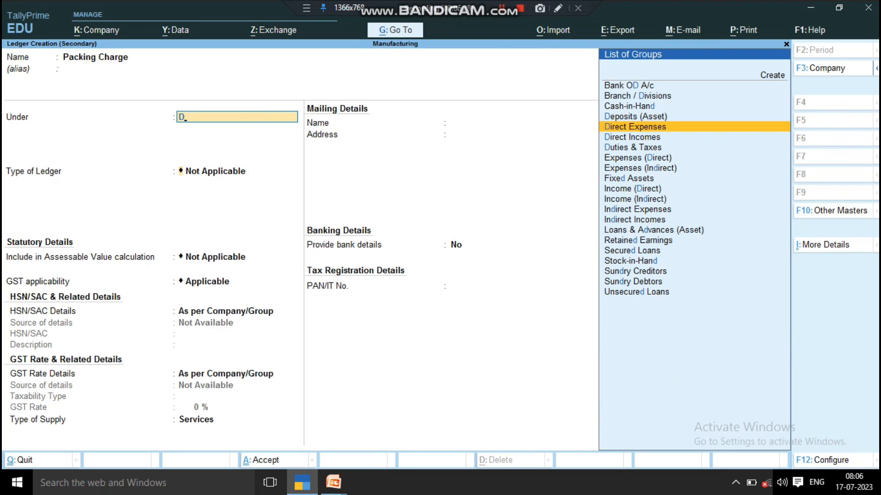
key("Return")
key("ctrl+a")
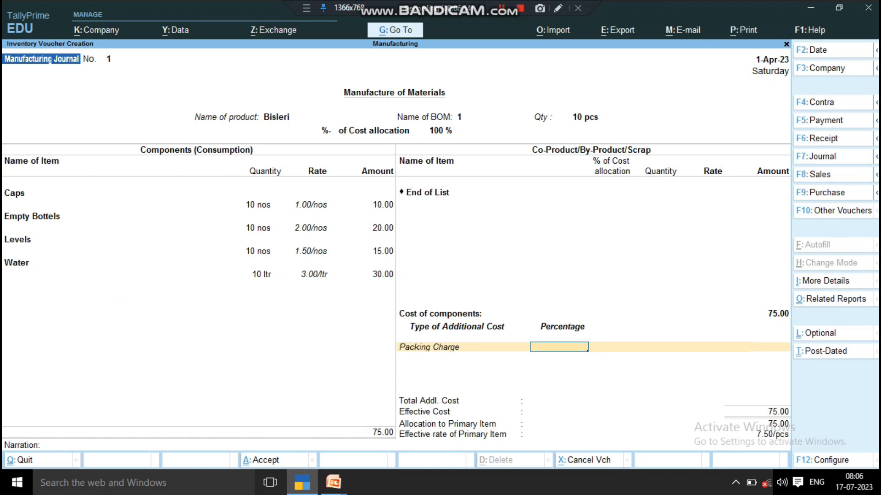
key("Return")
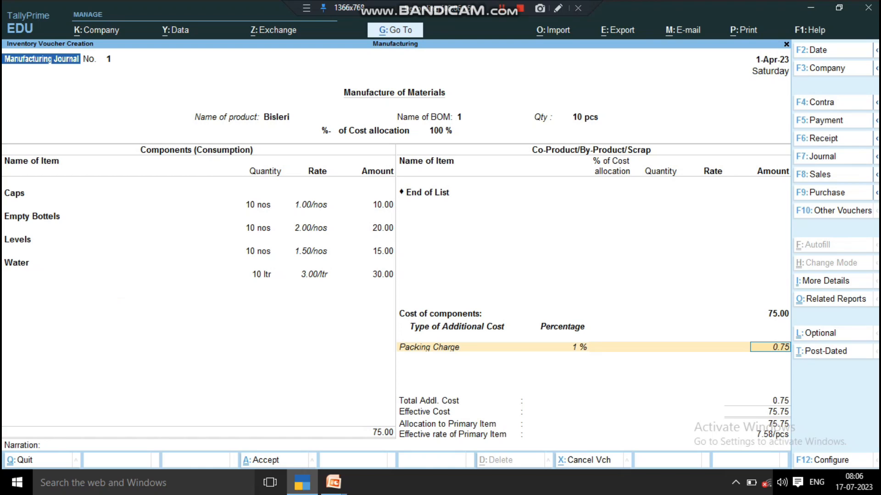
key("Return")
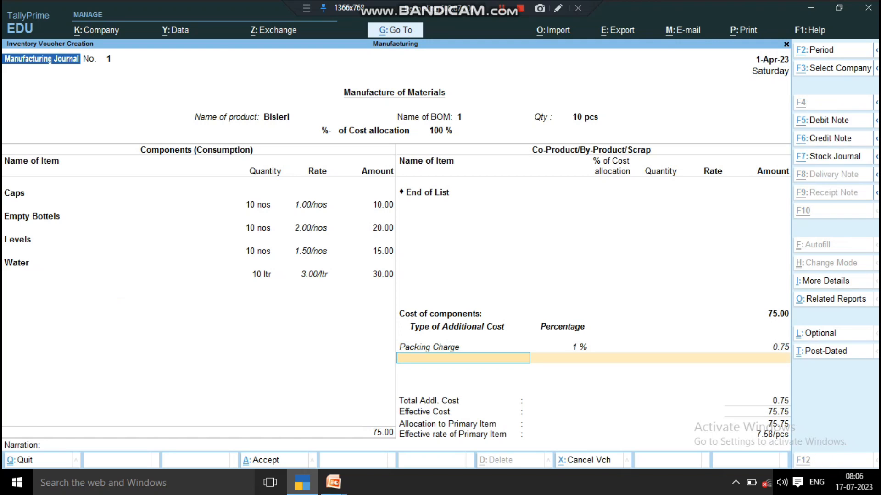
- Create a Labour Charge ledger under Direct Expenses as the second additional cost and enter an amount of 10 without a percentage
key("alt+c")
type("La")
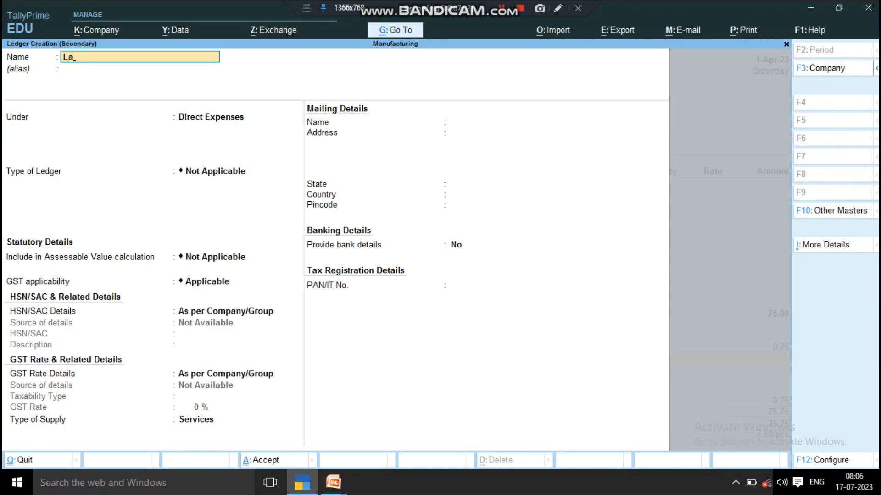
type("bour Charge")
key("Return")
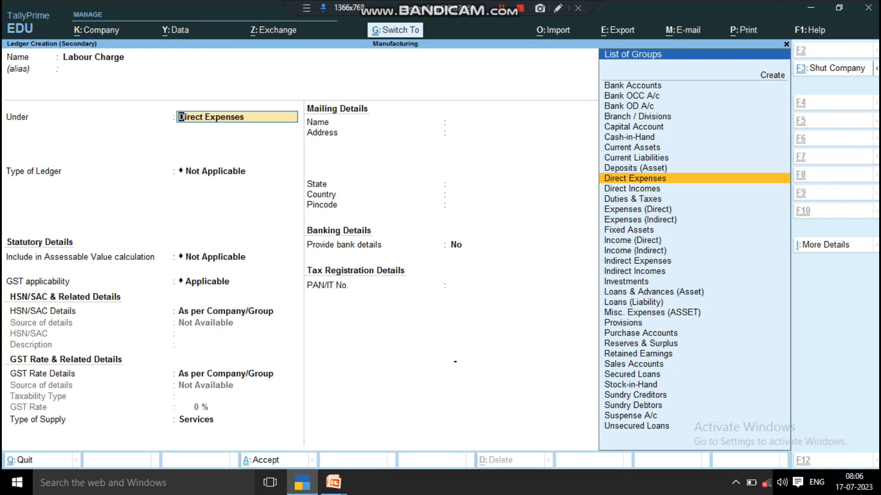
key("ctrl+a")
key("Return")
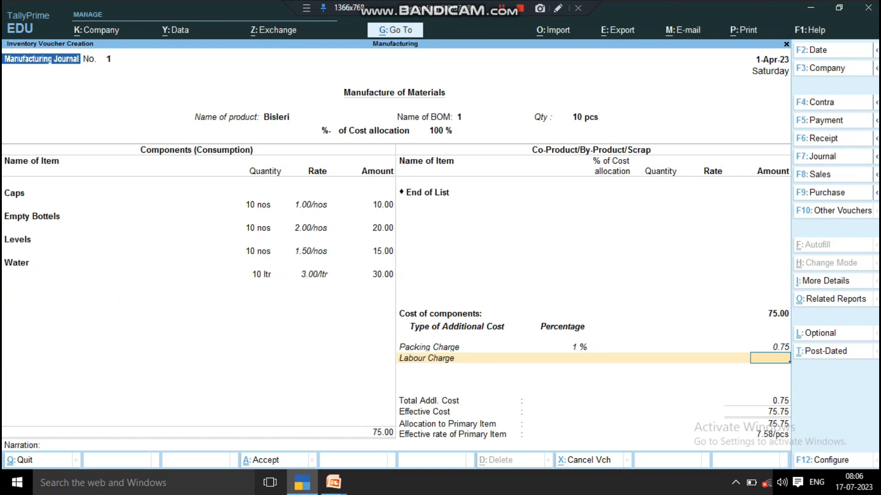
type("10")
key("Return")
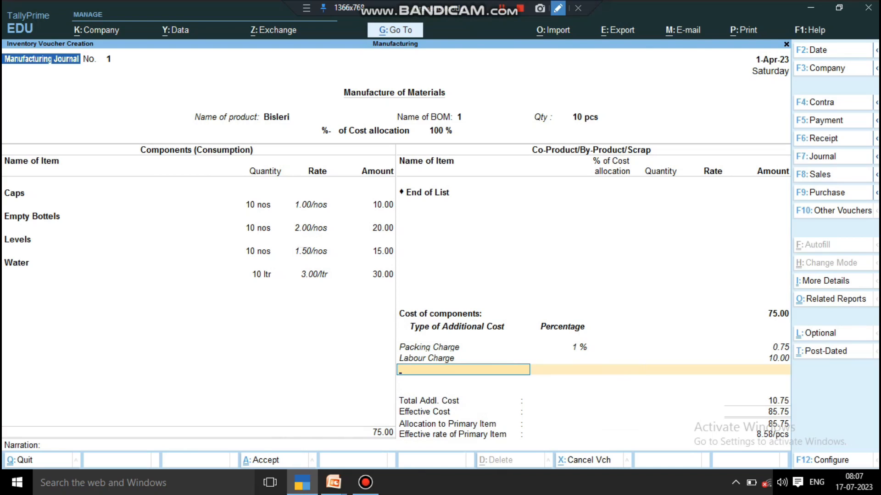
left_click(557, 7)
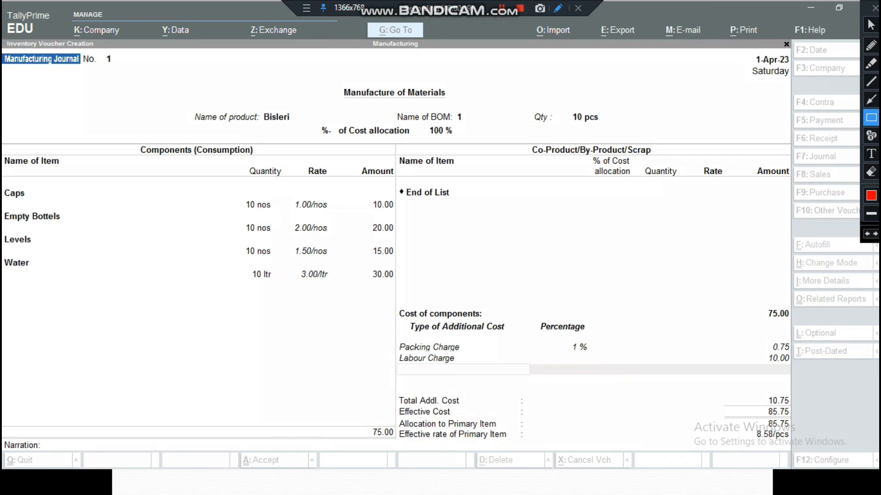
mouse_move(242, 68)
left_mouse_down()
mouse_move(403, 145)
mouse_move(661, 173)
left_mouse_up()
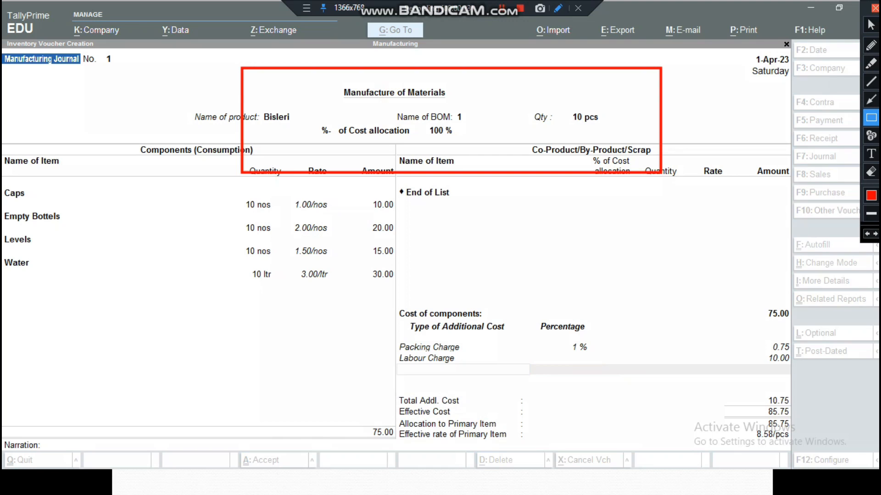
left_click(875, 8)
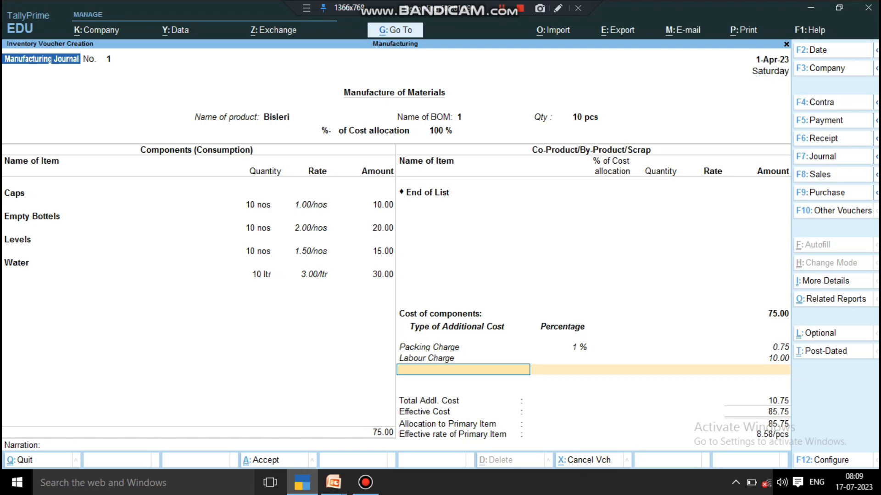
left_click(558, 7)
left_click(871, 99)
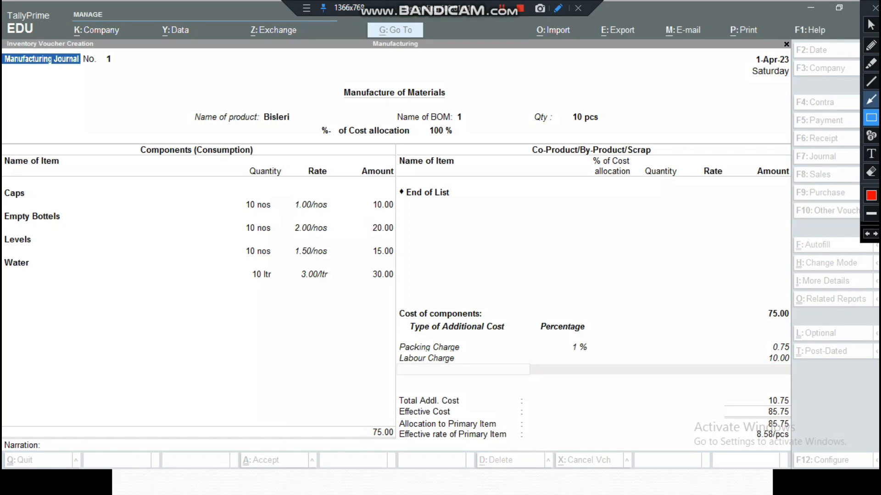
mouse_move(707, 208)
left_mouse_down()
mouse_move(654, 295)
mouse_move(581, 360)
mouse_move(452, 396)
left_mouse_up()
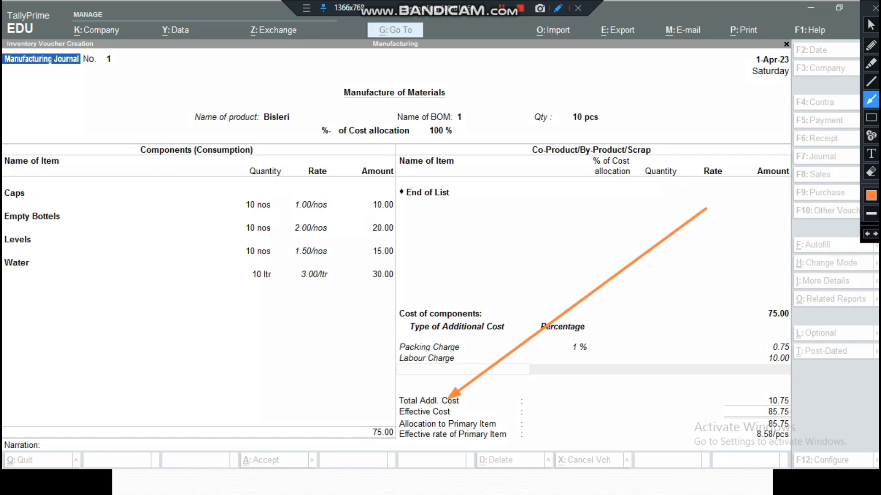
left_click_drag(452, 397, 498, 434)
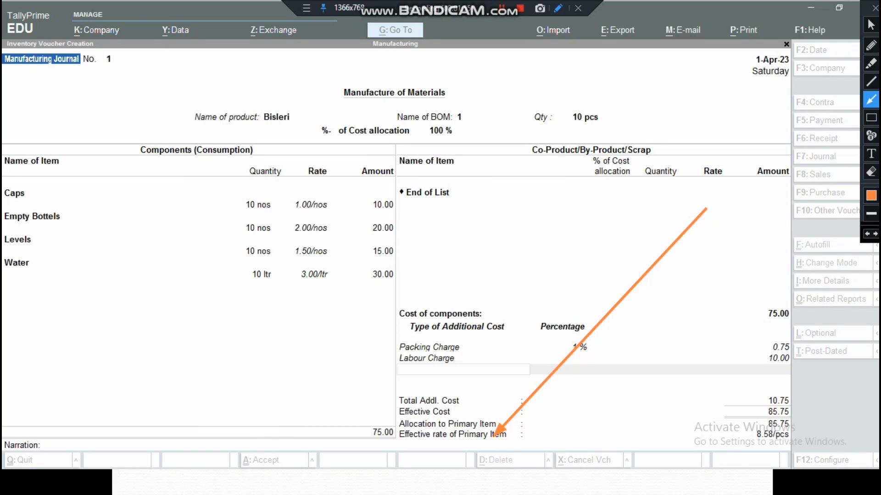
left_click(875, 8)
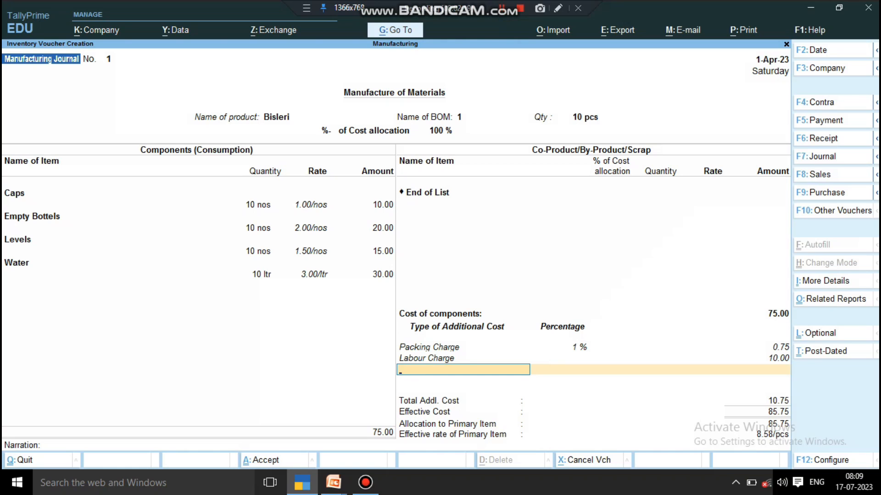
- Save the Manufacturing Journal voucher and quit voucher creation, returning to the Gateway of Tally
key("ctrl+a")
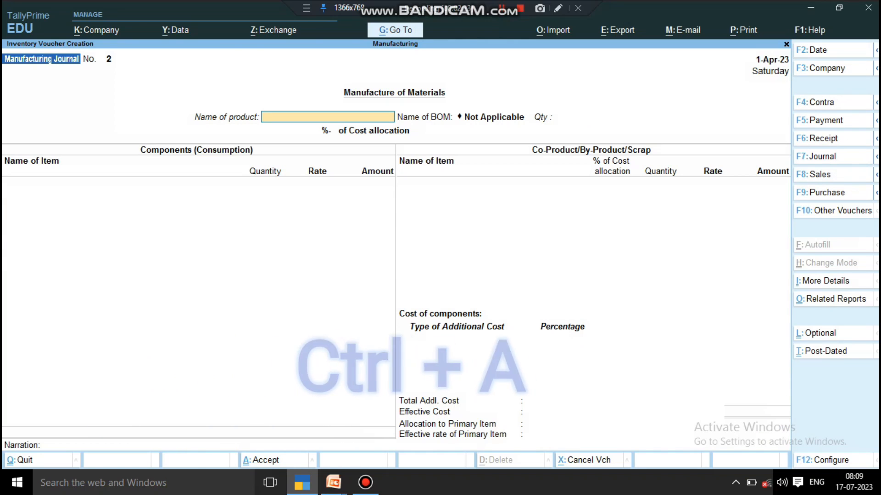
key("Escape")
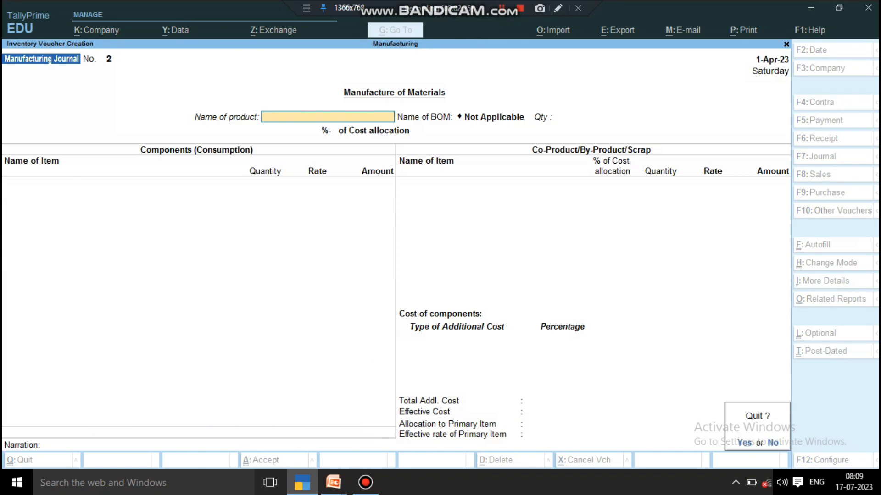
key("Return")
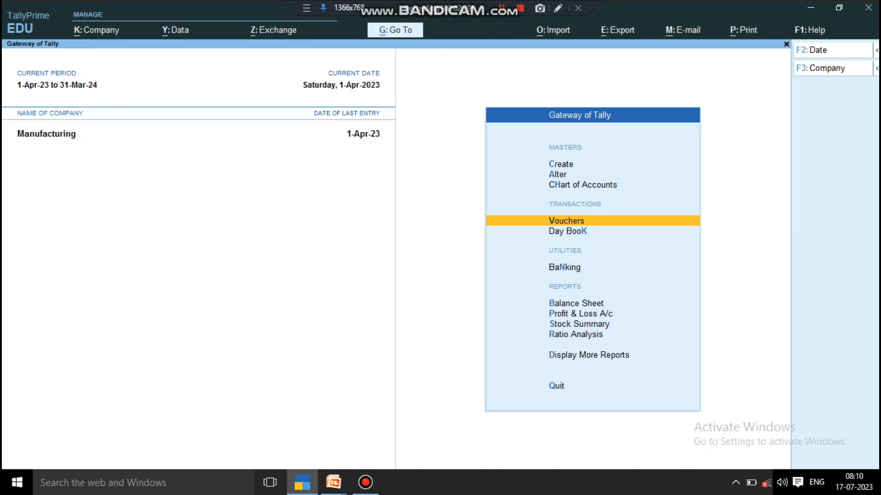
- Open the Stock Summary and examine the closing balances of Bisleri and its raw materials
key("Down")
key("Down")
key("Down")
key("Down")
key("Down")
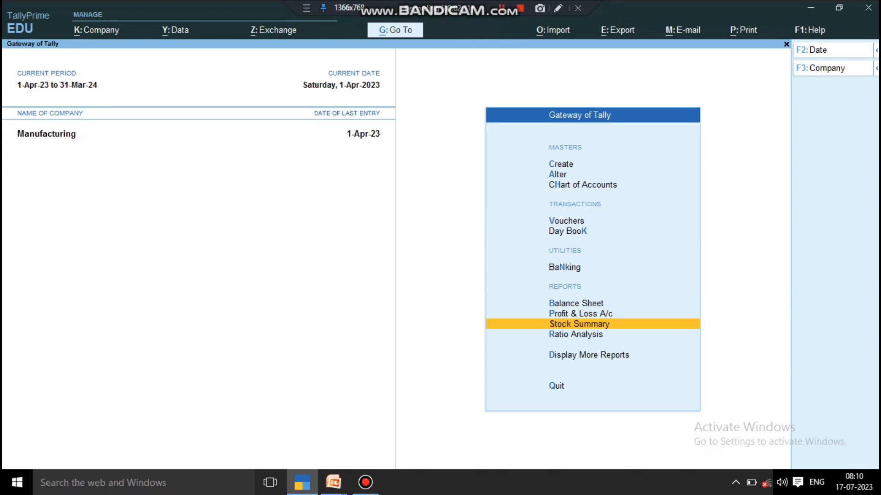
key("Return")
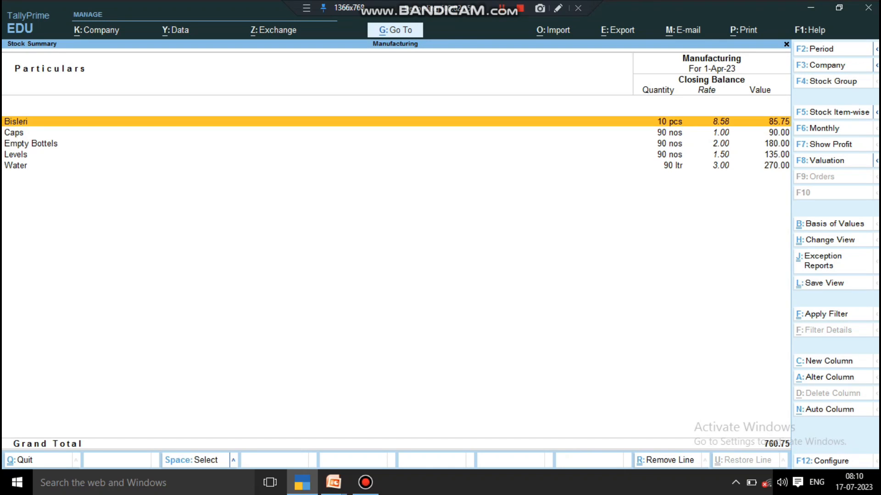
key("Down")
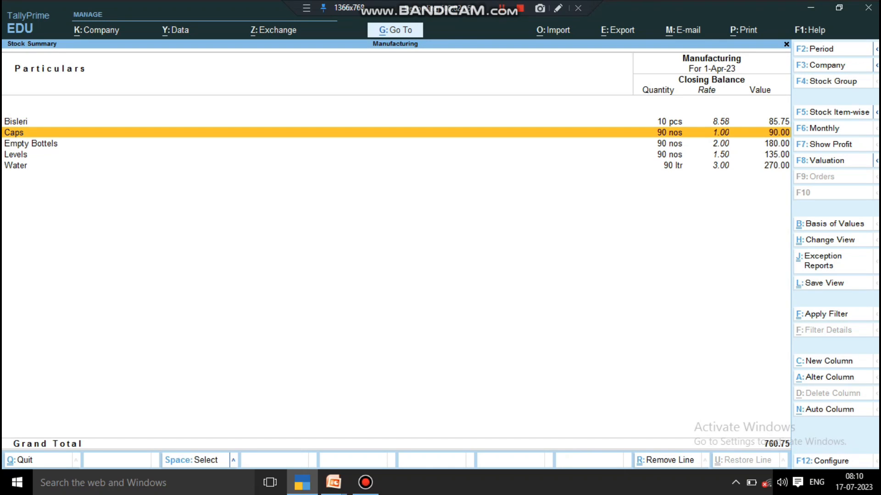
key("Down")
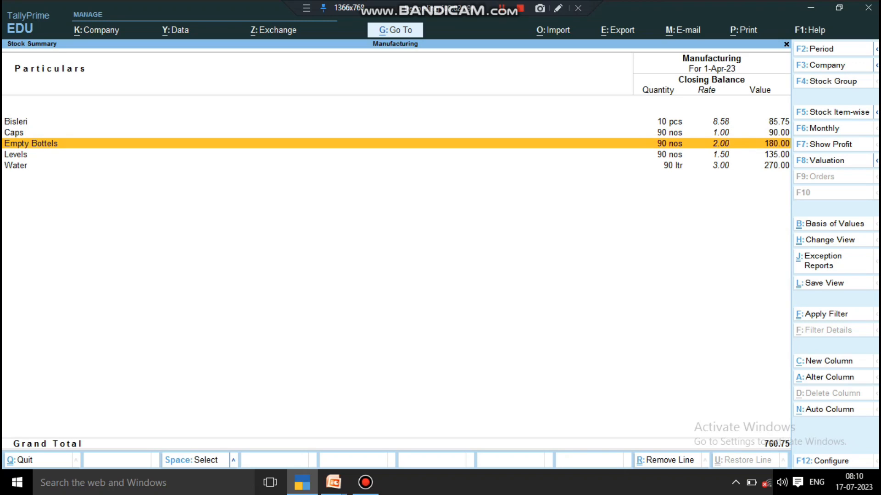
key("Down")
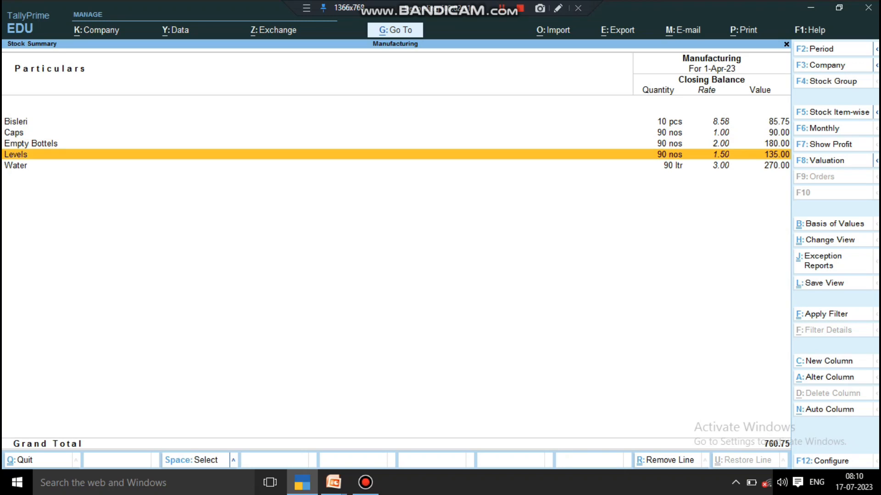
key("Down")
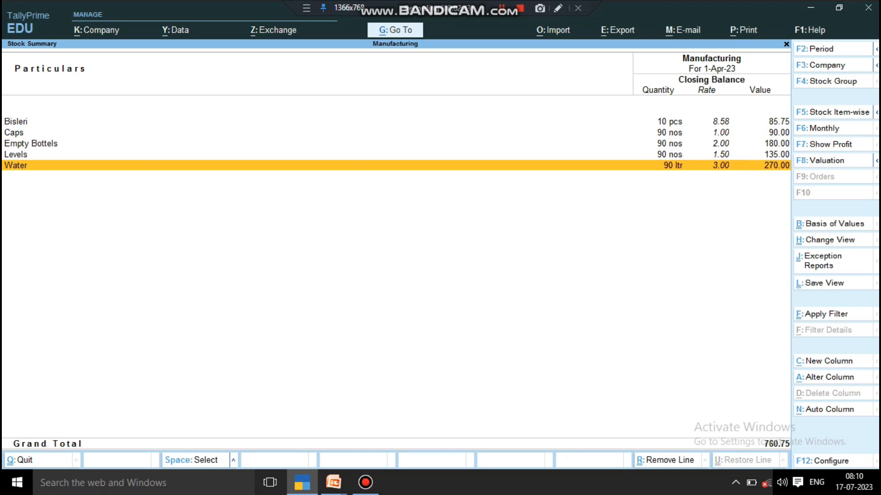
key("Up")
key("Up")
key("Up")
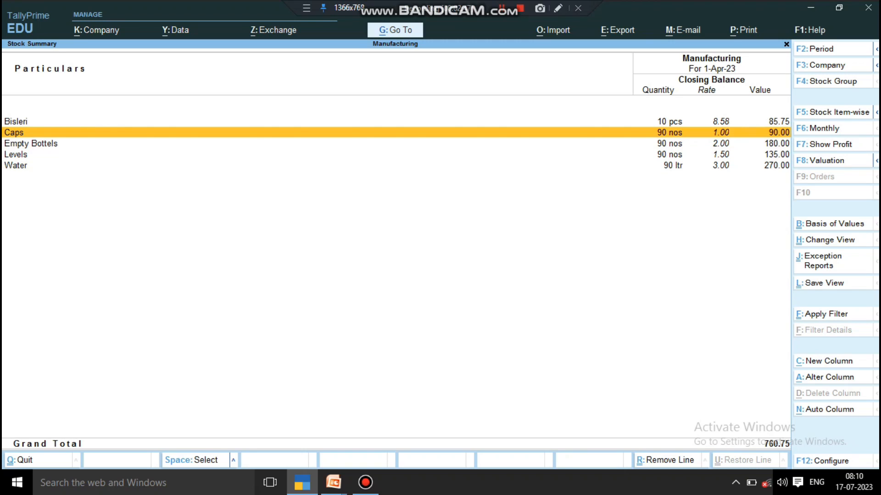
key("Up")
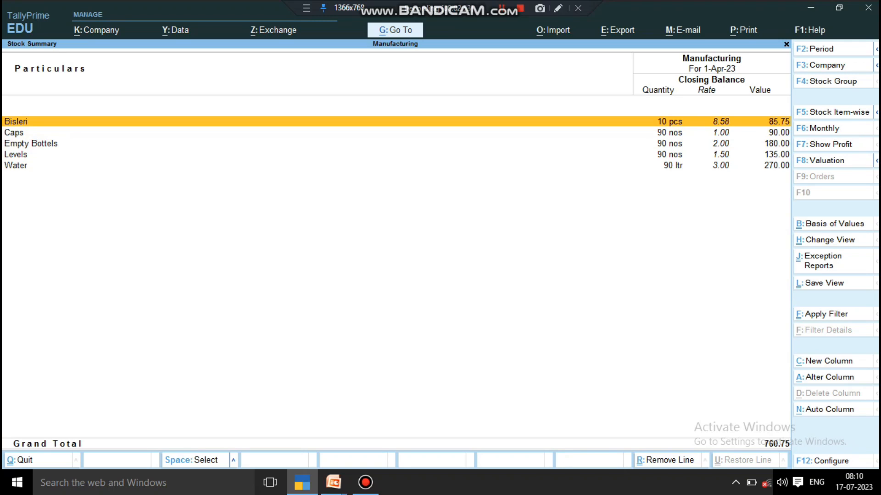
- Examine Bisleri's monthly stock summary and its April vouchers, and return to the Gateway of Tally
key("Return")
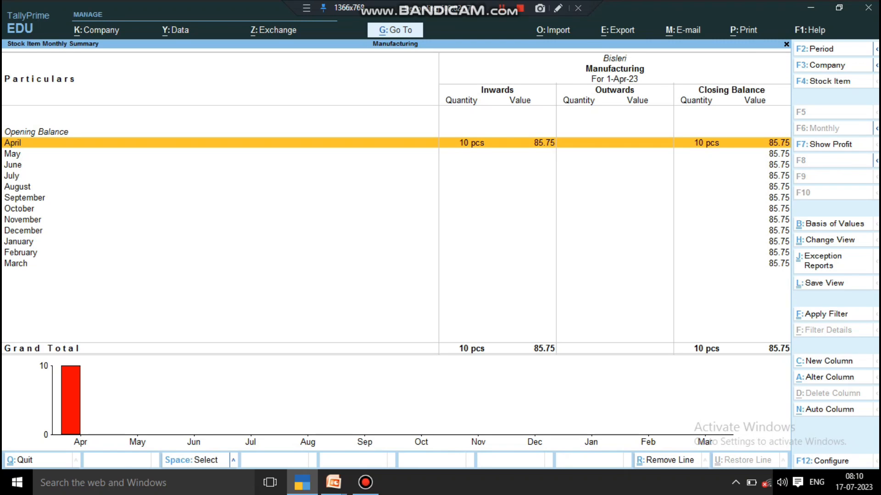
key("Return")
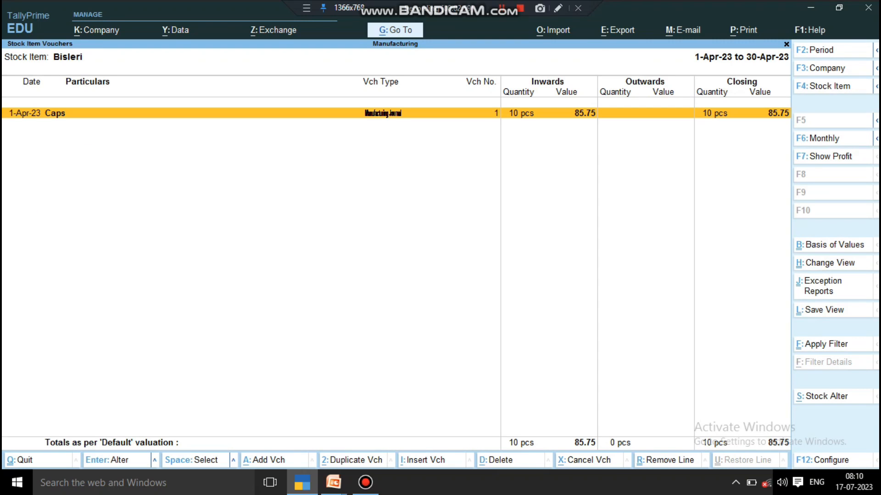
key("Escape")
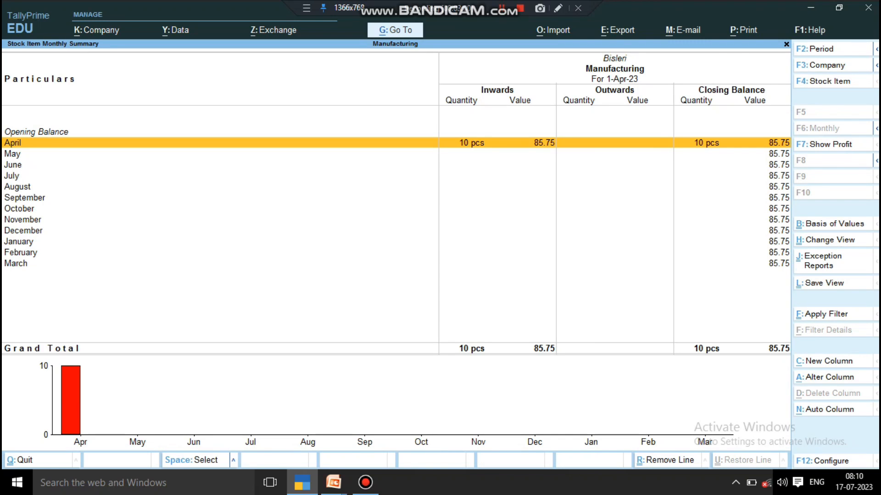
key("Escape")
key("Escape")
key("Escape")
key("Escape")
- Start a Sales voucher for the existing party ledger other than Cash and accept the party details without changes
key("Down")
key("Down")
key("Down")
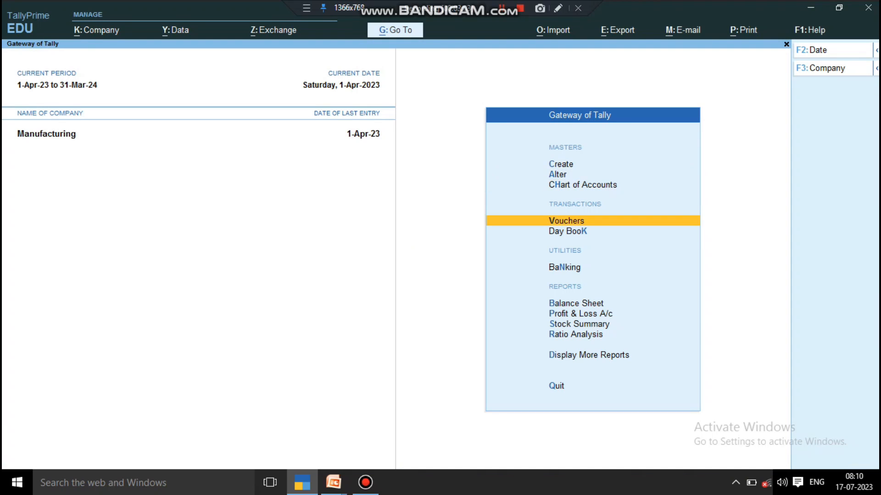
key("Return")
key("F8")
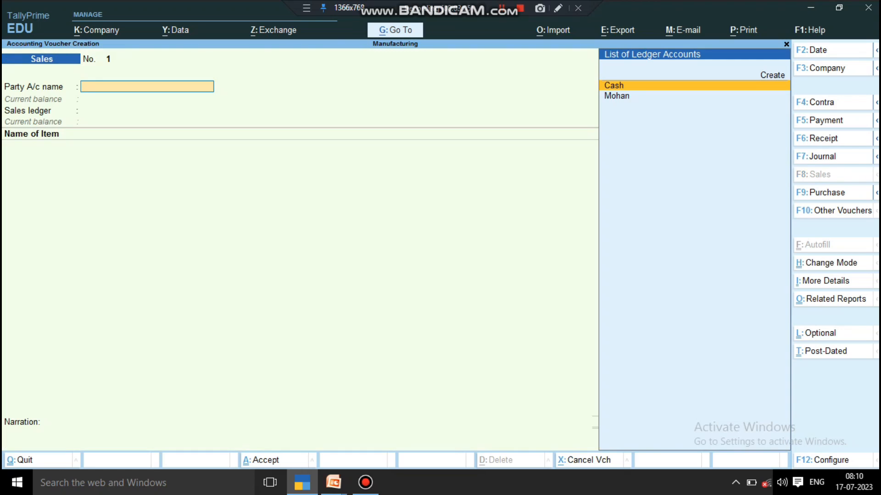
key("Down")
key("Up")
key("Down")
key("Return")
key("ctrl+a")
key("Return")
key("Return")
key("Return")
key("Return")
key("Return")
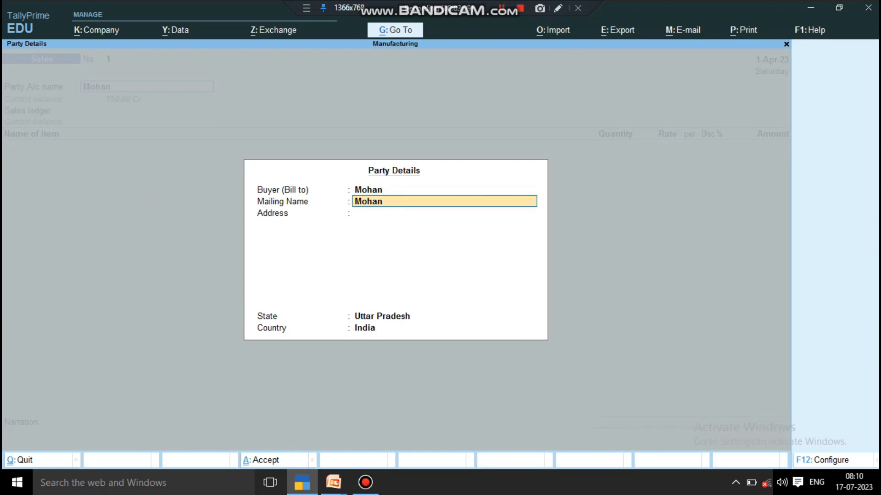
- Create a ledger named Sales under Sales Accounts, without an alias, and use it as the voucher's sales ledger
type("Sales")
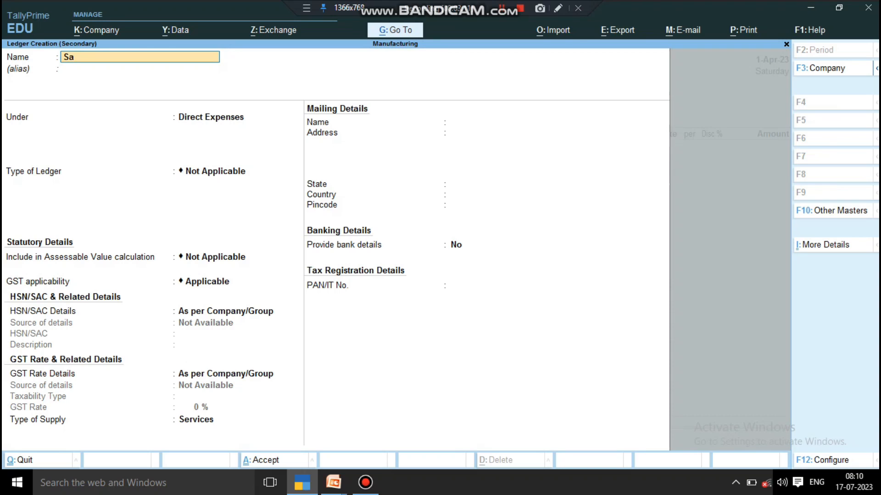
key("Return")
key("Return")
type("S")
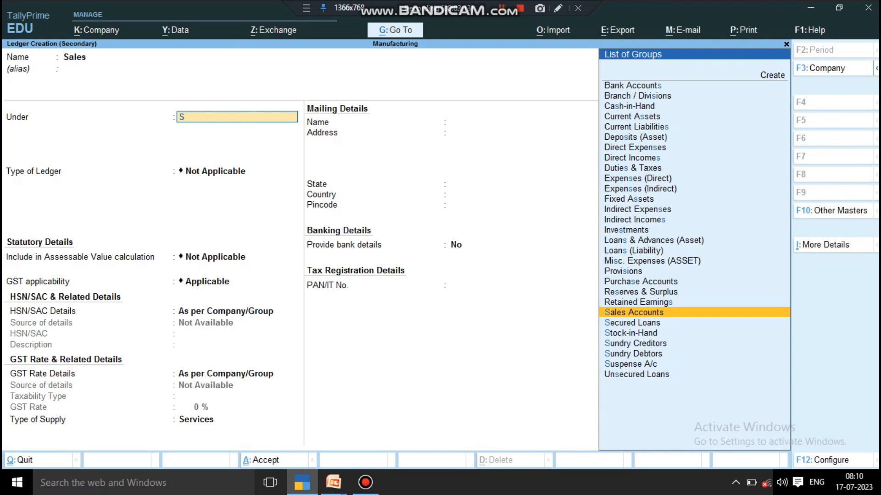
key("Return")
key("ctrl+a")
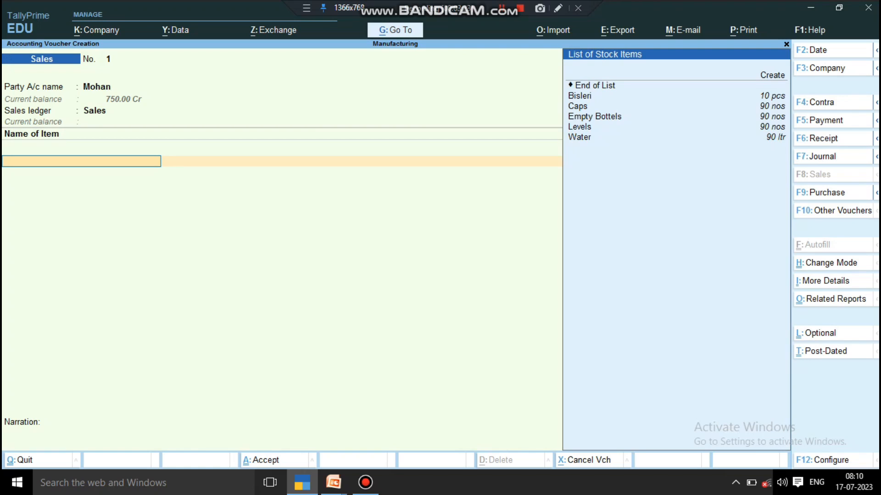
- Enter Bisleri in the Sales voucher with a quantity of 5 pcs and a rate of 15, leaving its description blank
key("Return")
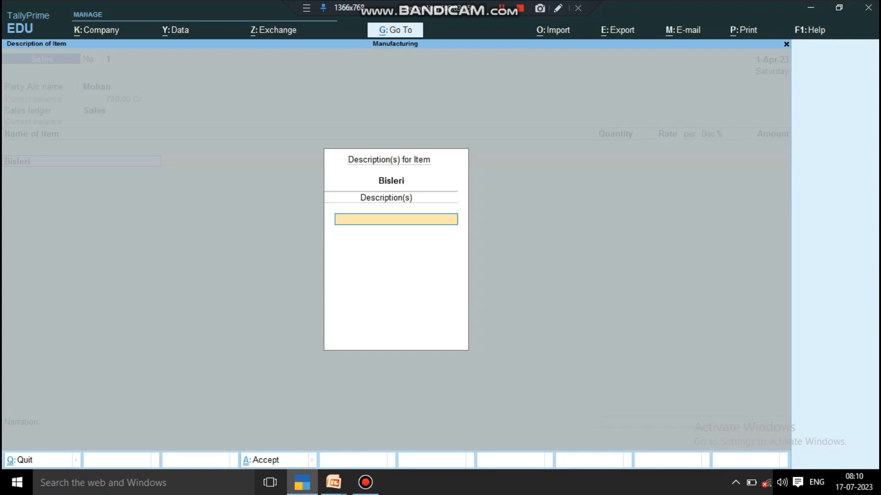
key("Return")
type("5")
key("Return")
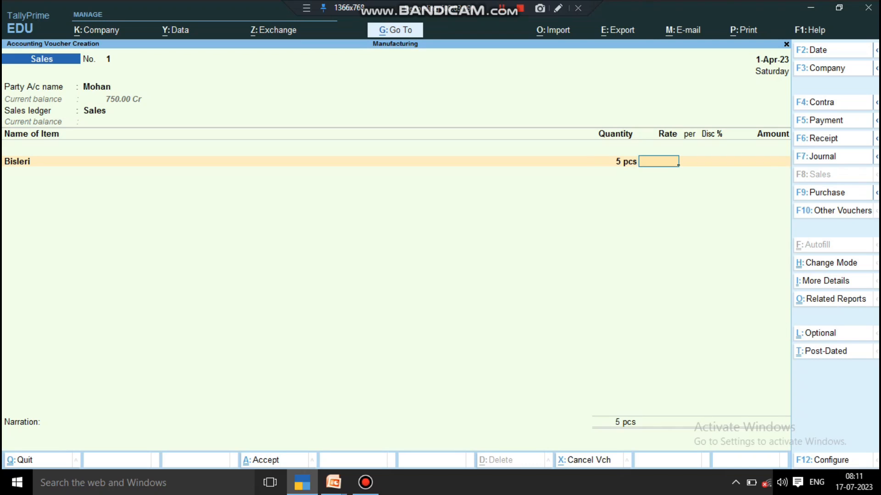
type("15")
key("Return")
- End the item list, save the Sales voucher without a narration and quit voucher creation
key("Return")
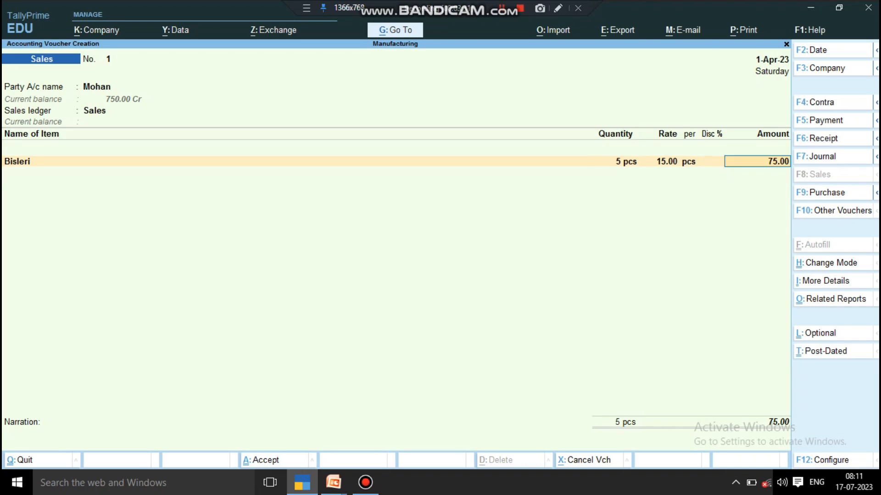
key("Return")
key("Return")
key("Return")
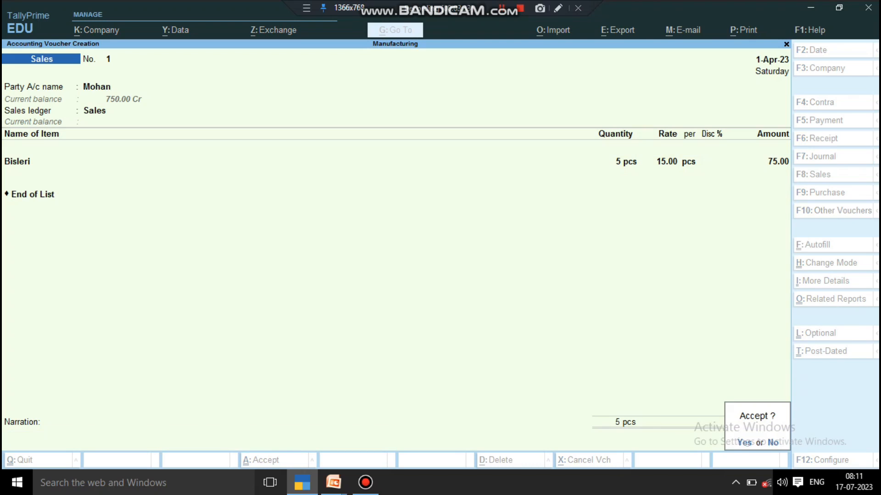
key("Return")
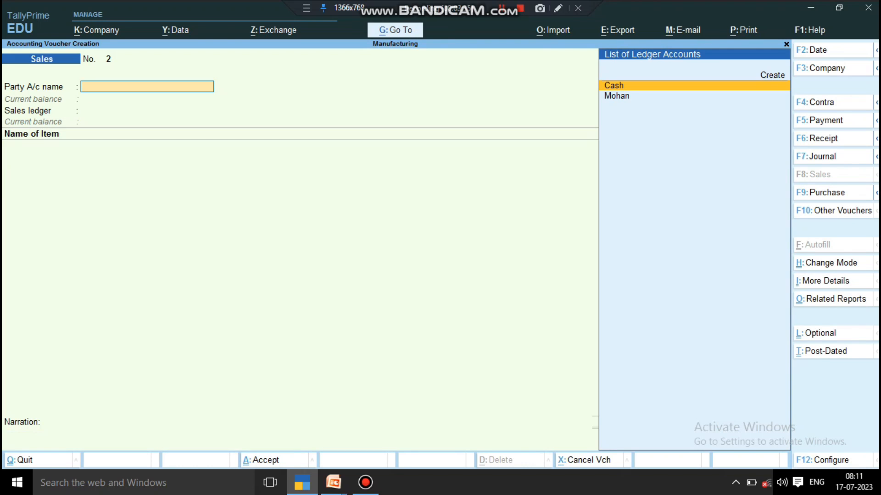
key("Escape")
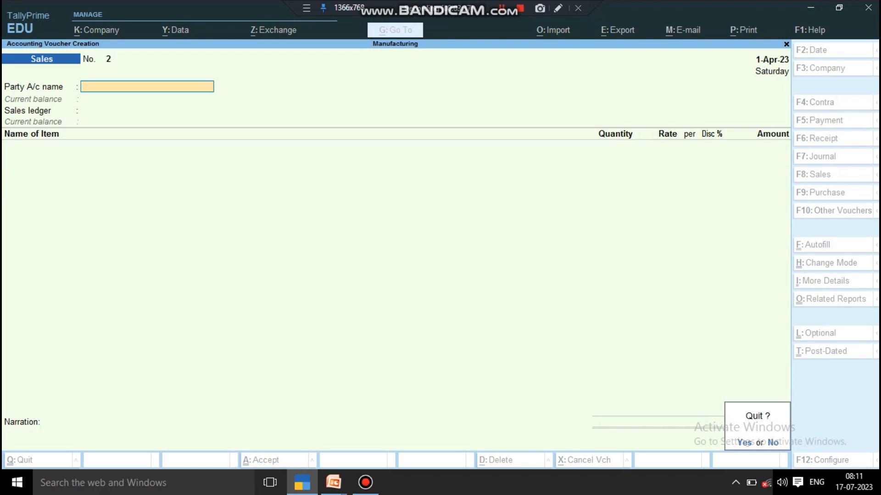
key("Return")
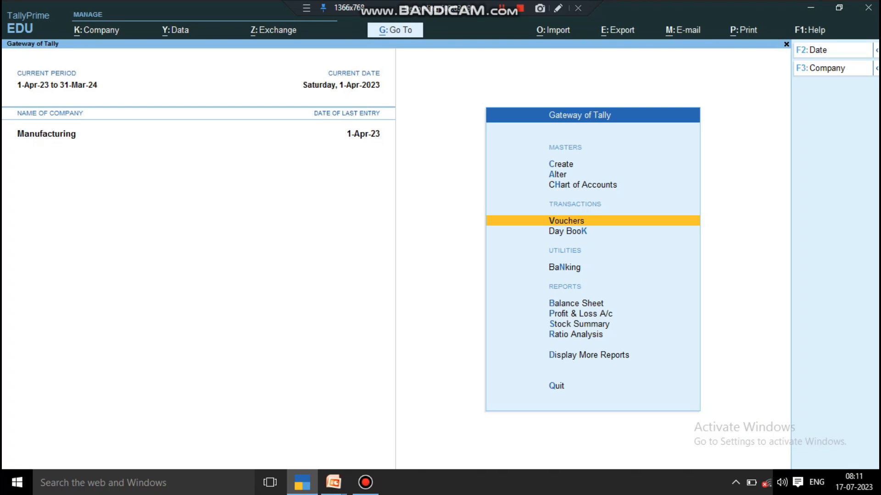
- Check the Stock Summary and Bisleri's monthly inwards, outwards and closing balance, and return to the Gateway of Tally
key("Down")
key("Down")
key("Down")
key("Down")
key("Down")
key("Return")
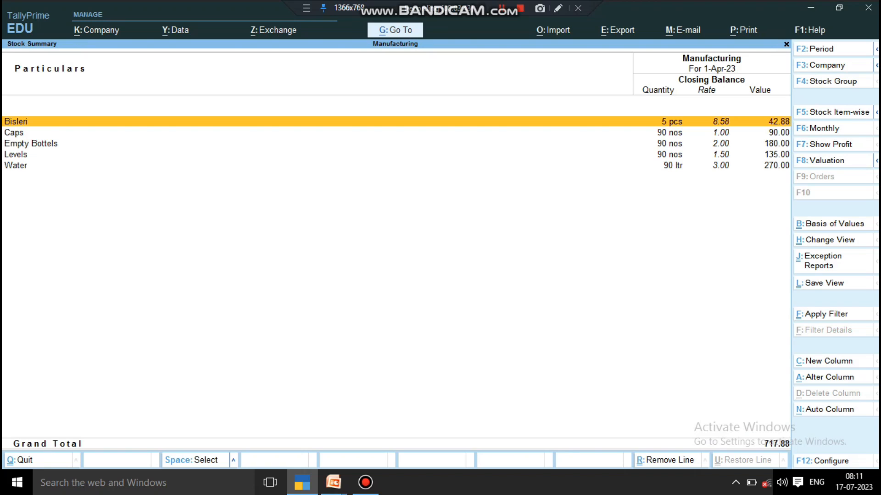
key("Return")
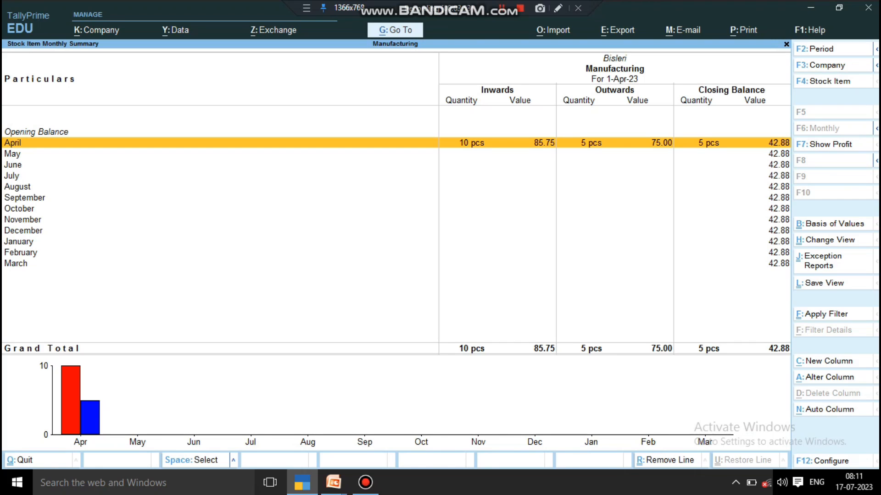
key("Escape")
key("Escape")
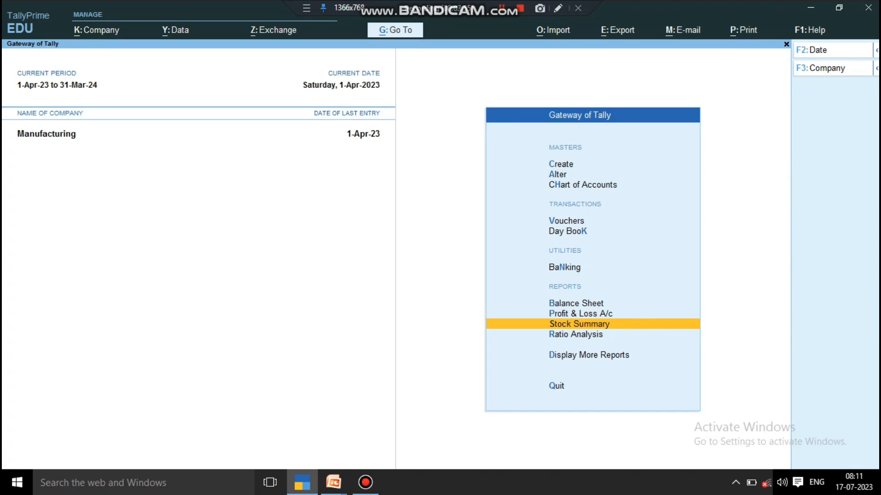
key("Escape")
key("n")
- Open the Profit & Loss A/c and drill down from Sales Accounts through April to the Bisleri sales voucher
key("Down")
key("Down")
key("Down")
key("Down")
key("Down")
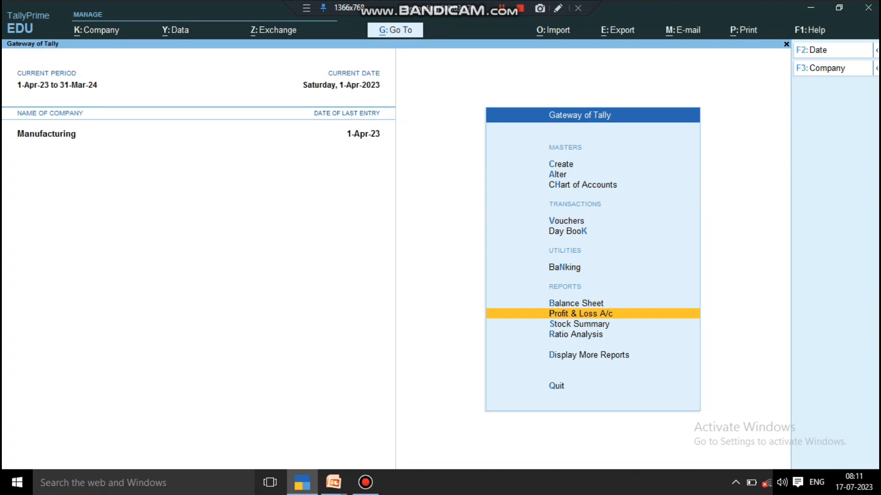
key("Return")
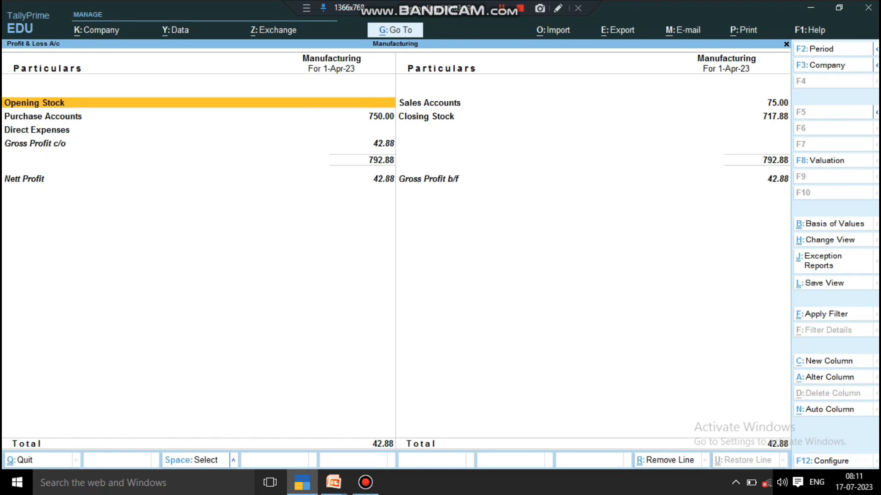
key("Right")
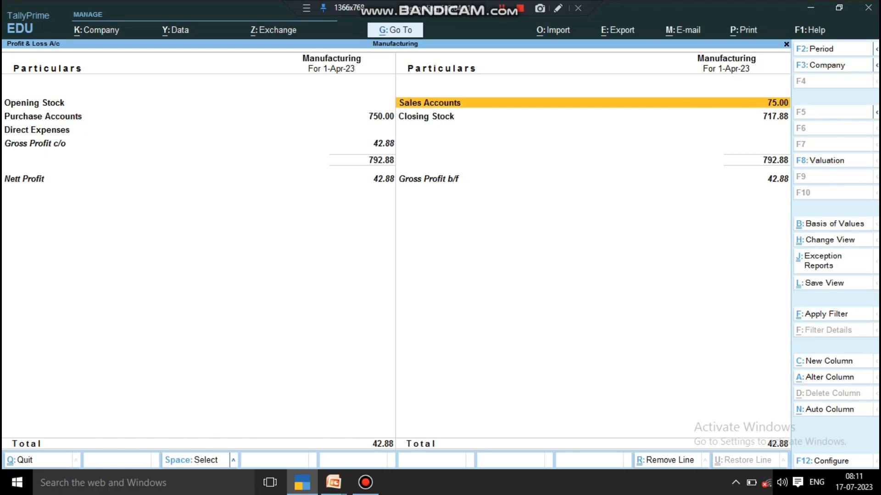
key("Return")
key("Return")
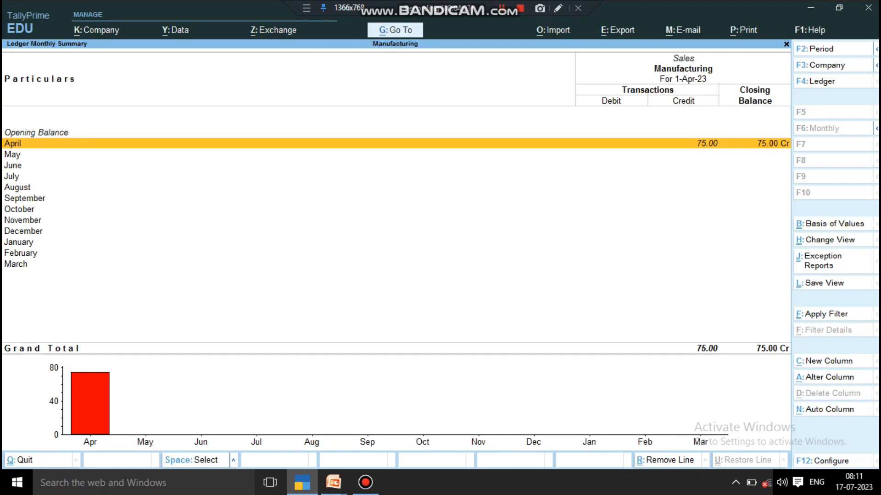
key("Return")
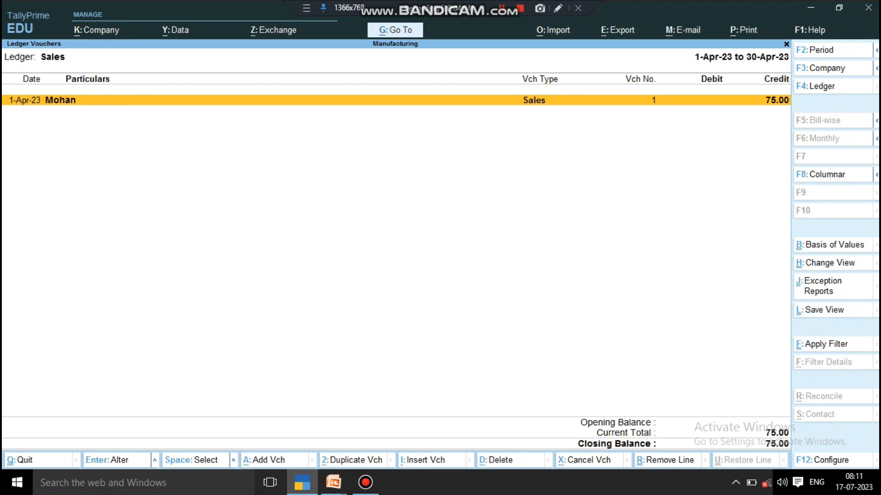
key("Return")
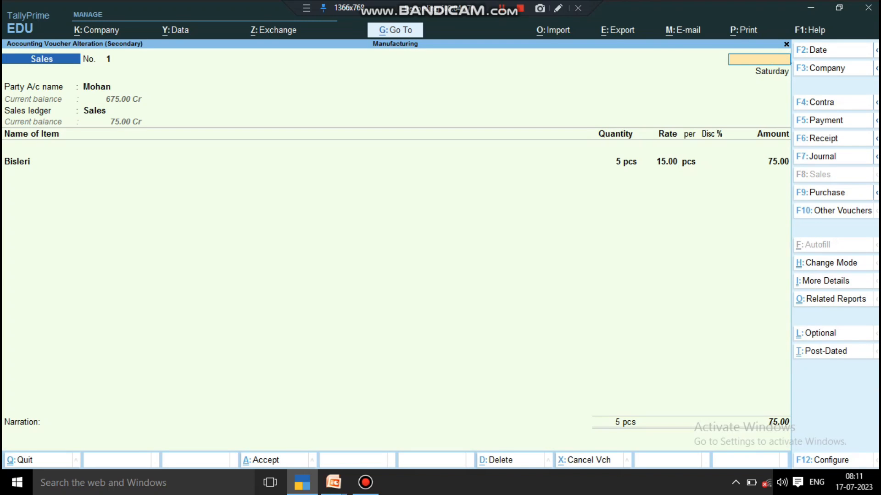
- Return to the Profit & Loss A/c, examine its purchase, direct expense and profit lines, and close the report
key("Escape")
key("y")
key("Escape")
key("Escape")
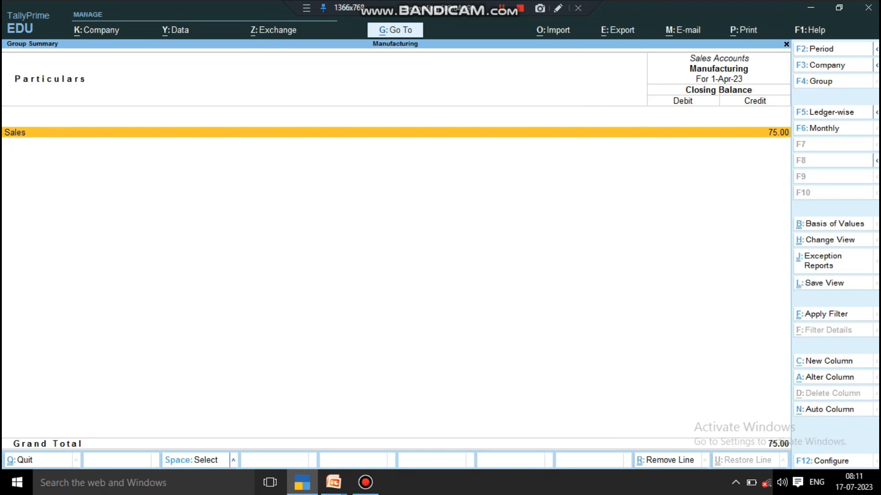
key("Escape")
key("Left")
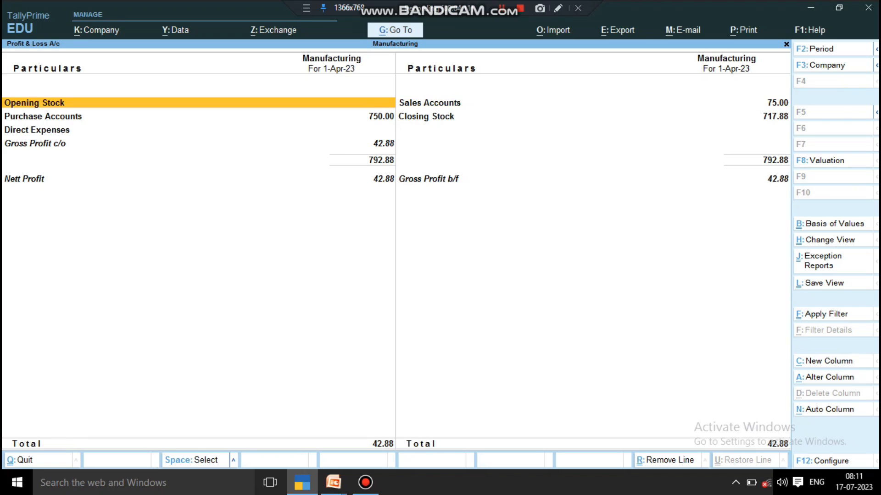
key("Down")
key("Down")
key("Down")
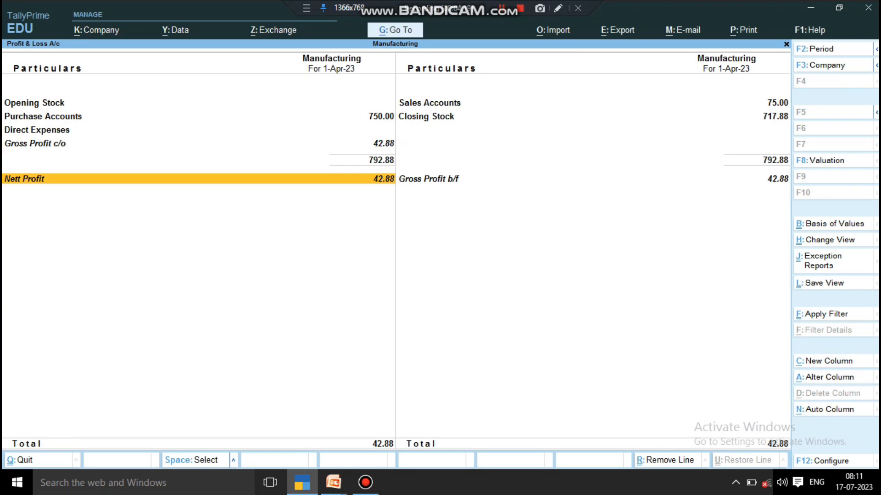
key("Escape")
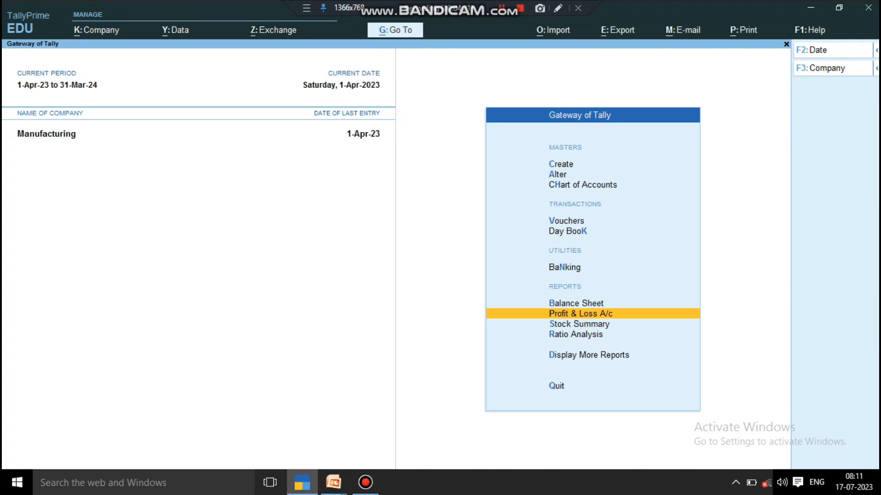